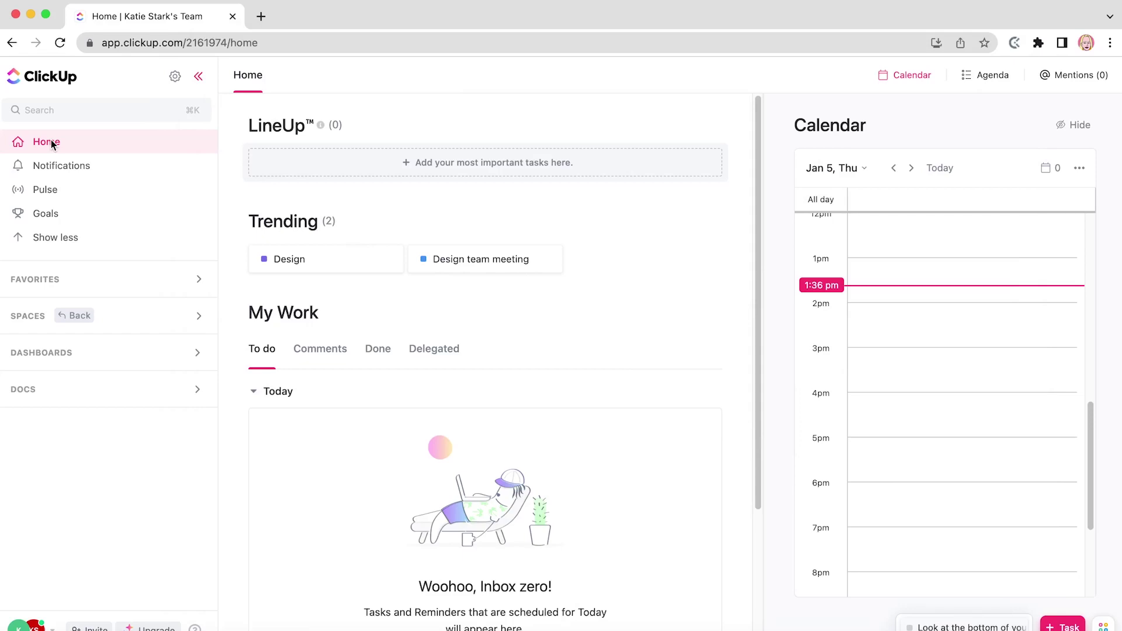
Browse the Notifications, Pulse and Goals pages, then return to the House Jetson Design list
click(54, 165)
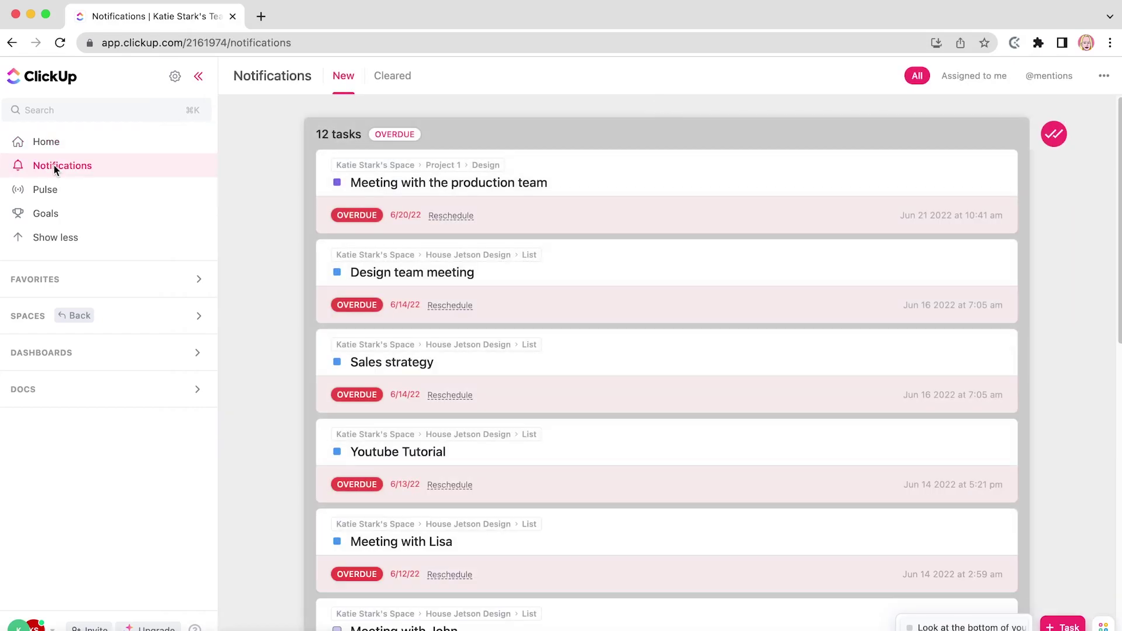
click(53, 188)
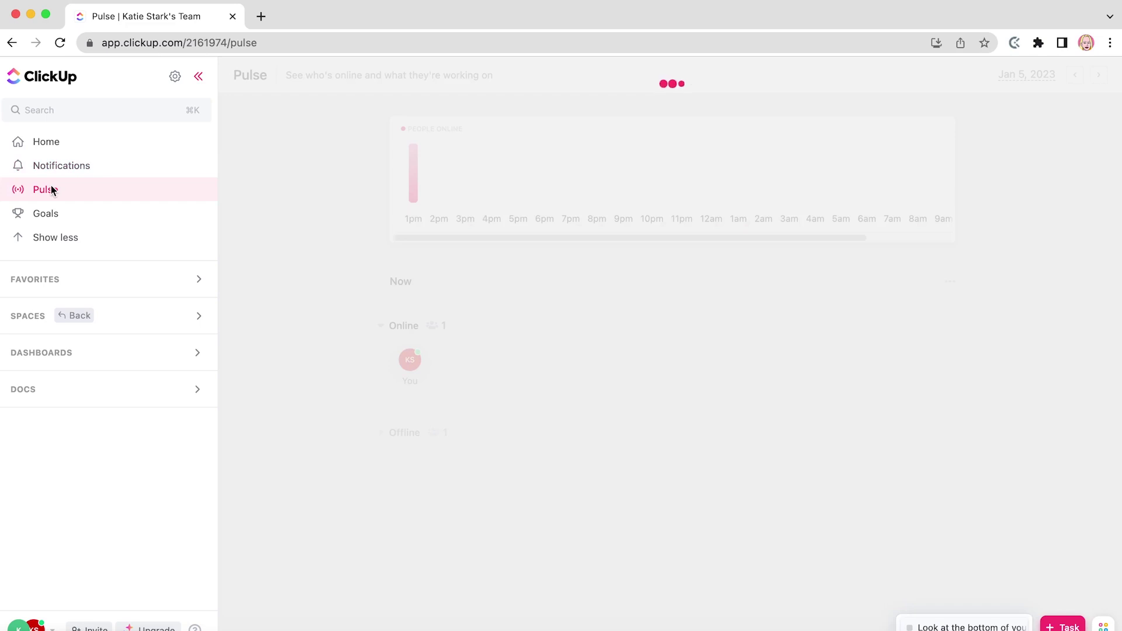
click(47, 214)
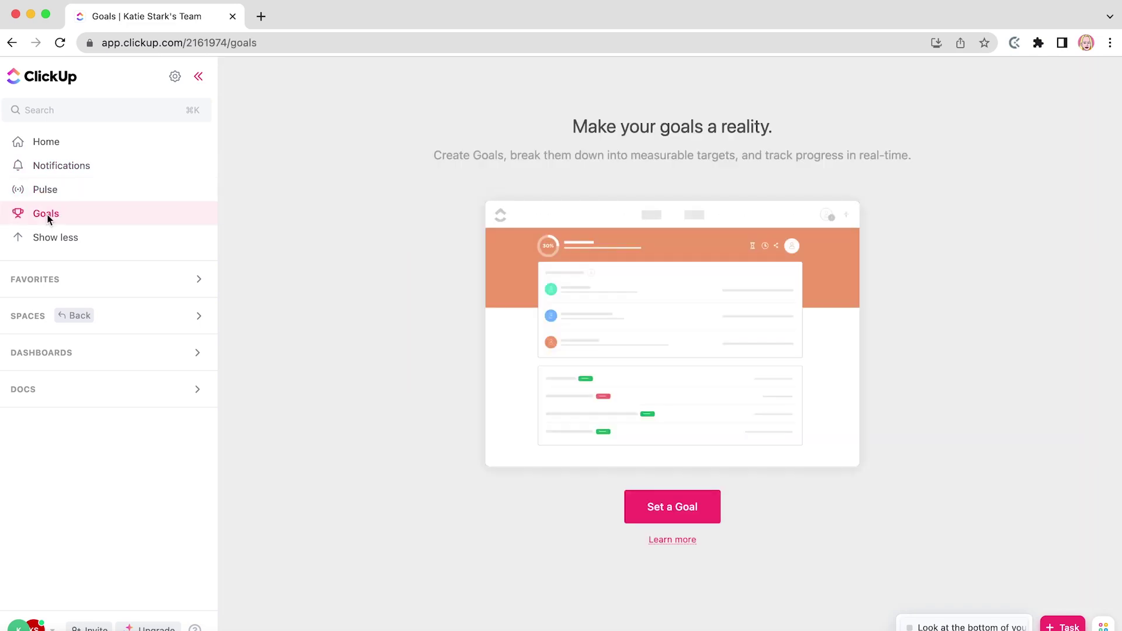
click(75, 316)
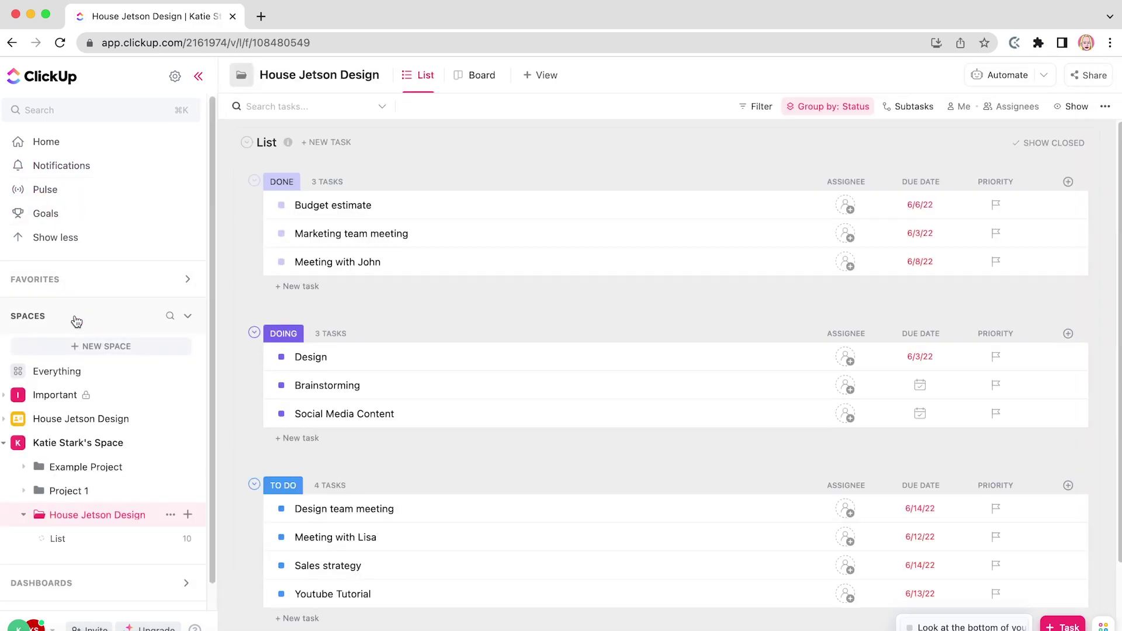
Load clockify.me from the Clockify icon and begin the free account sign-up
click(1015, 43)
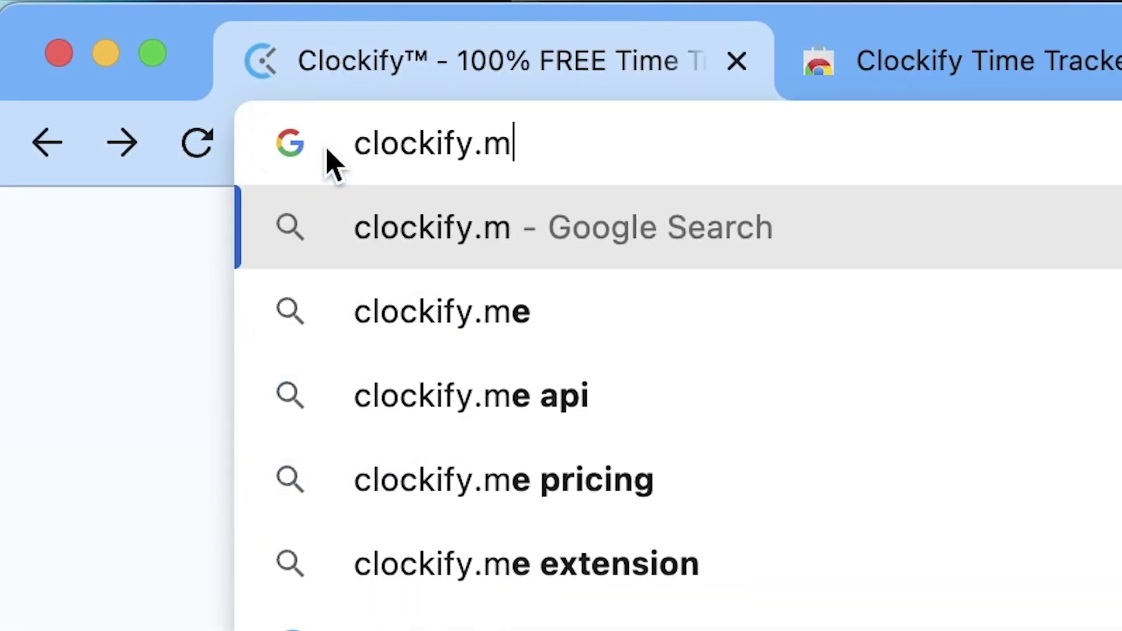
text(e)
key(Return)
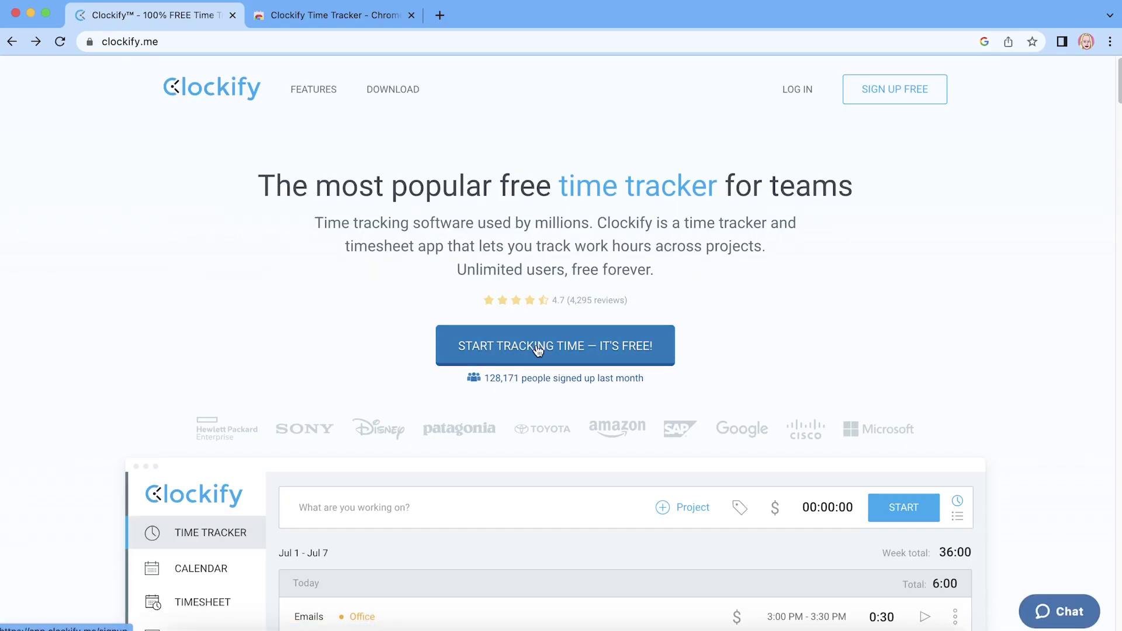
click(538, 348)
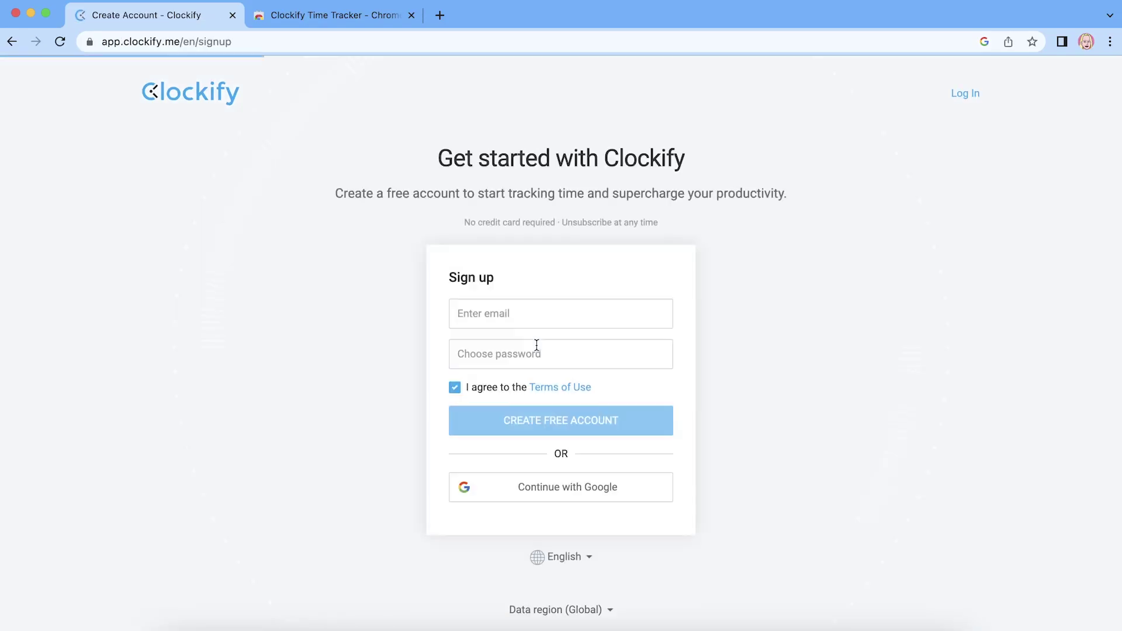
click(339, 14)
Add the Clockify Time Tracker extension to Chrome, log in, and check its recent entries
click(881, 195)
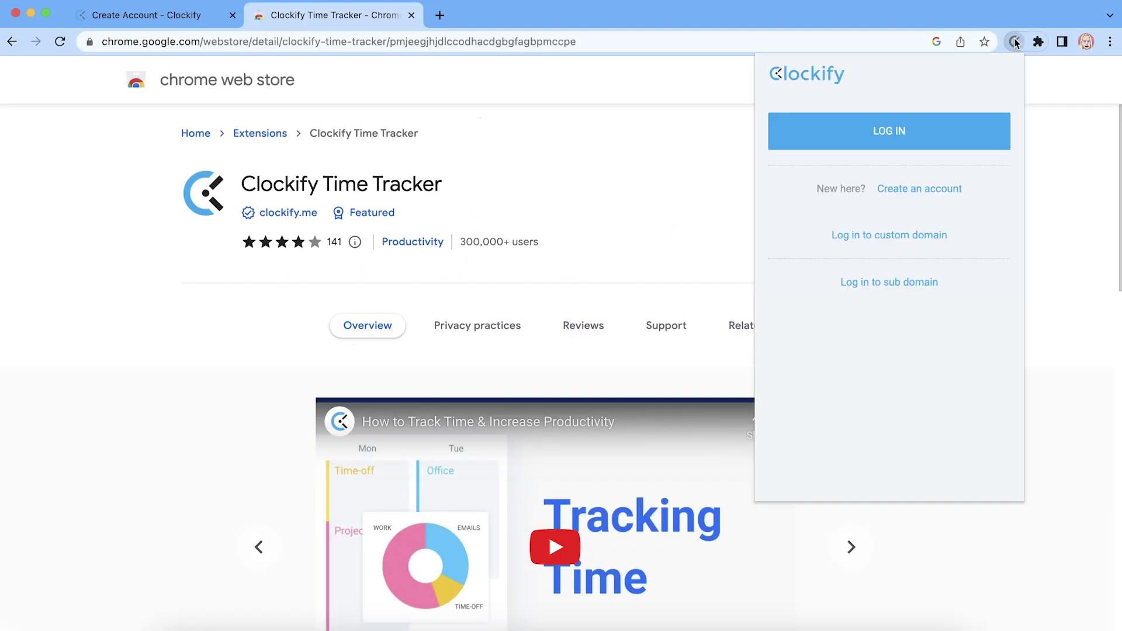
click(947, 138)
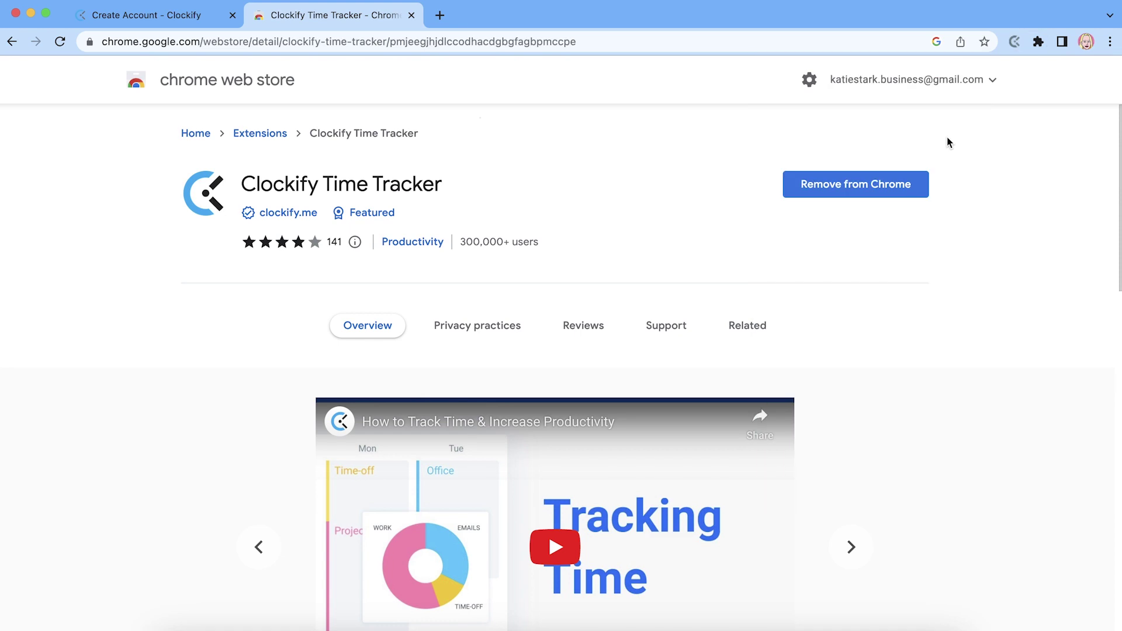
click(1014, 42)
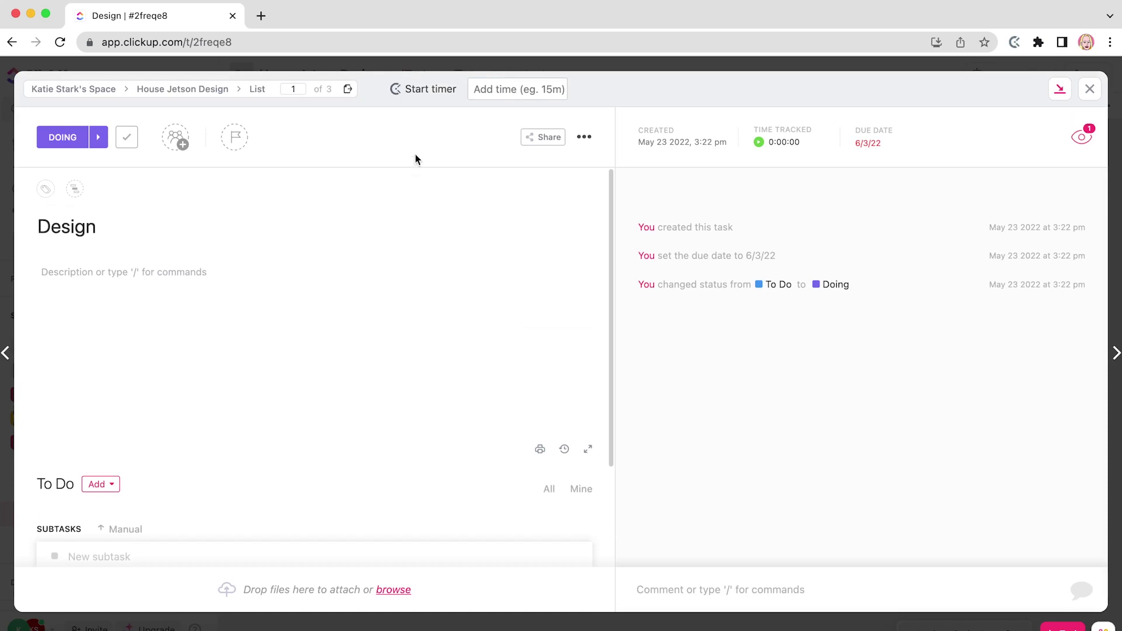
Start a Clockify timer on the Design task and mark the entry billable
click(427, 92)
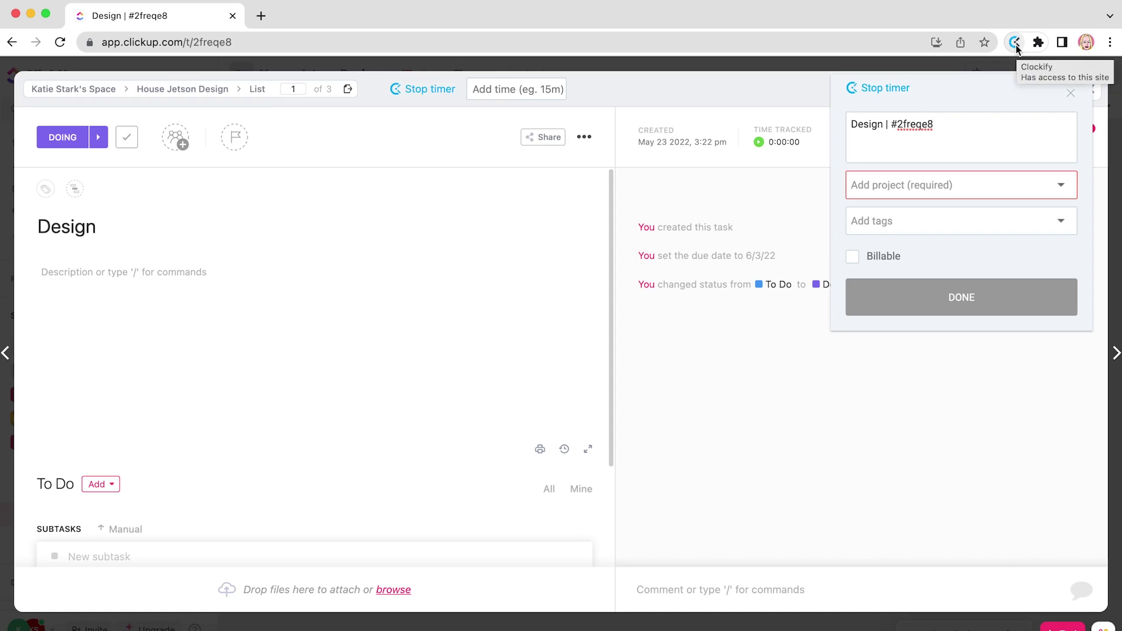
click(1062, 188)
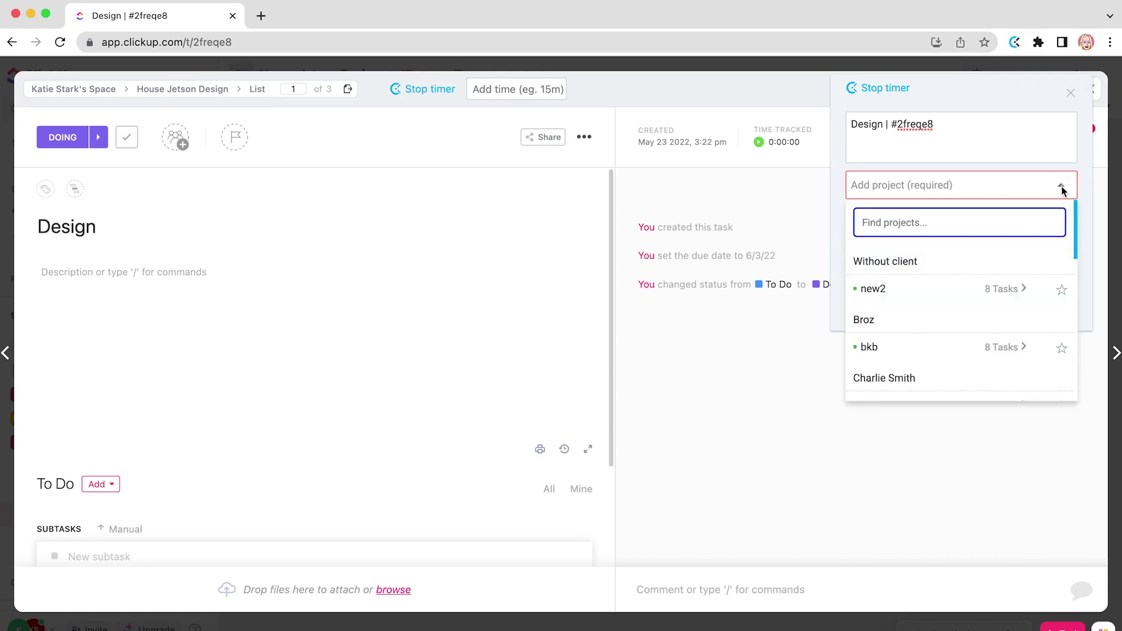
click(1062, 188)
click(1063, 226)
click(1063, 225)
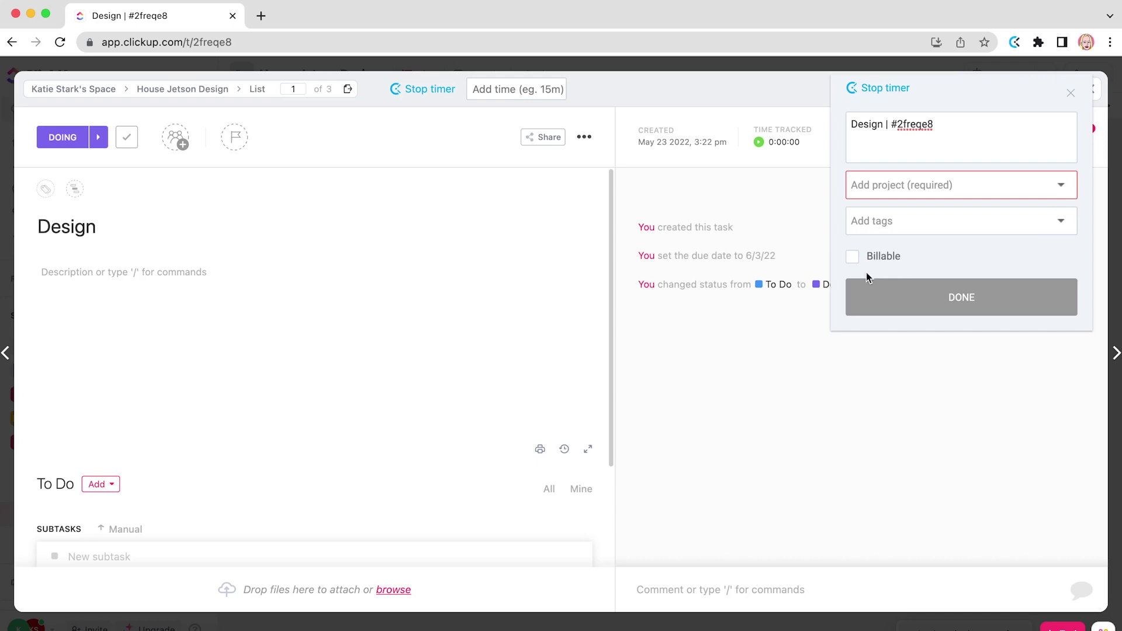
click(853, 258)
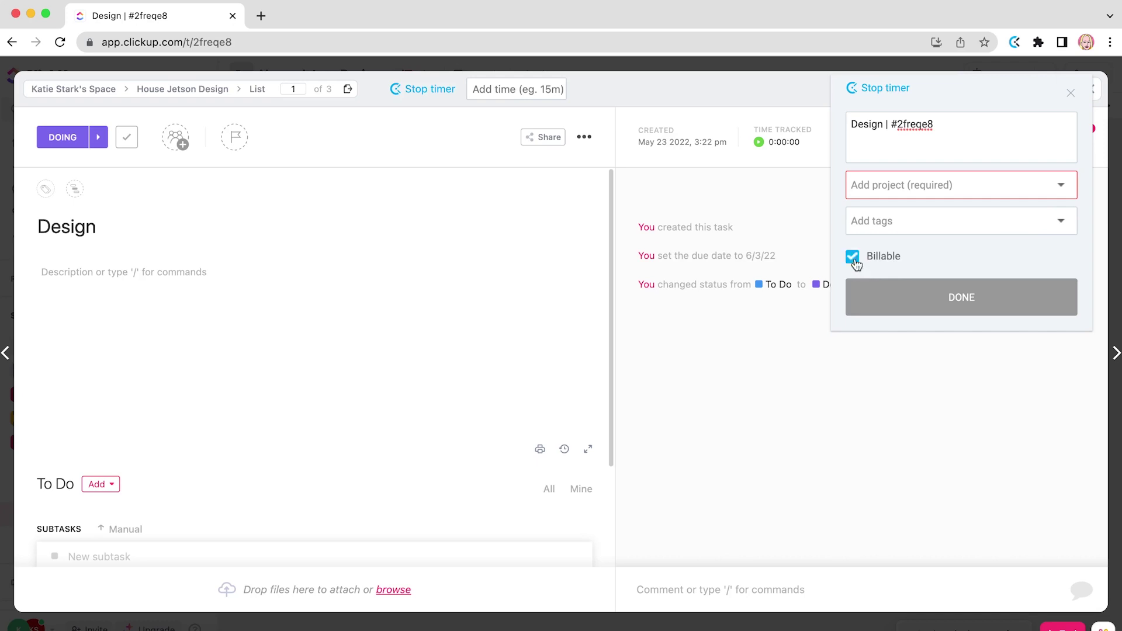
Assign the running entry to project new2, tag it Task, and save its details
click(1065, 191)
click(890, 292)
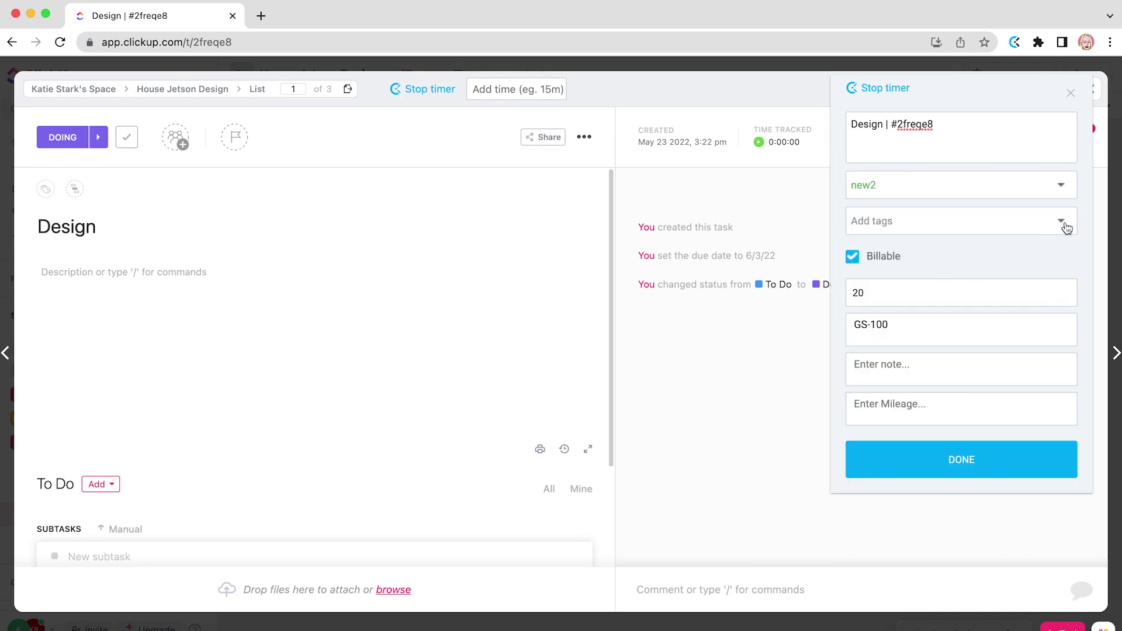
click(1062, 225)
click(911, 295)
click(1060, 226)
click(967, 460)
Stop the running Design timer and view the entry's details in Clockify
click(1015, 43)
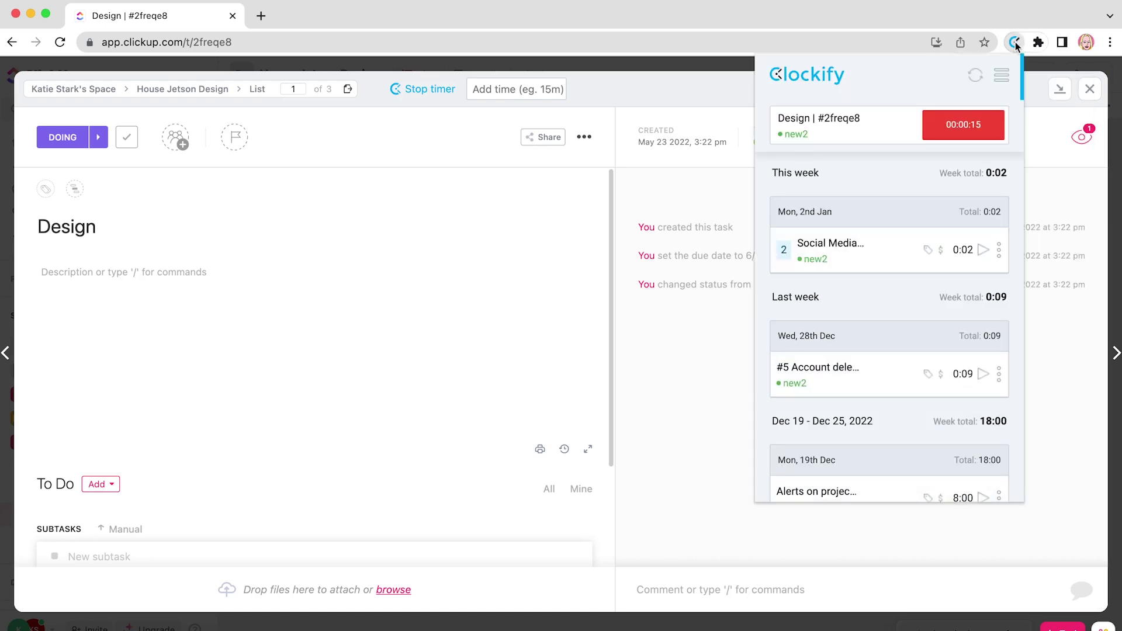
click(964, 124)
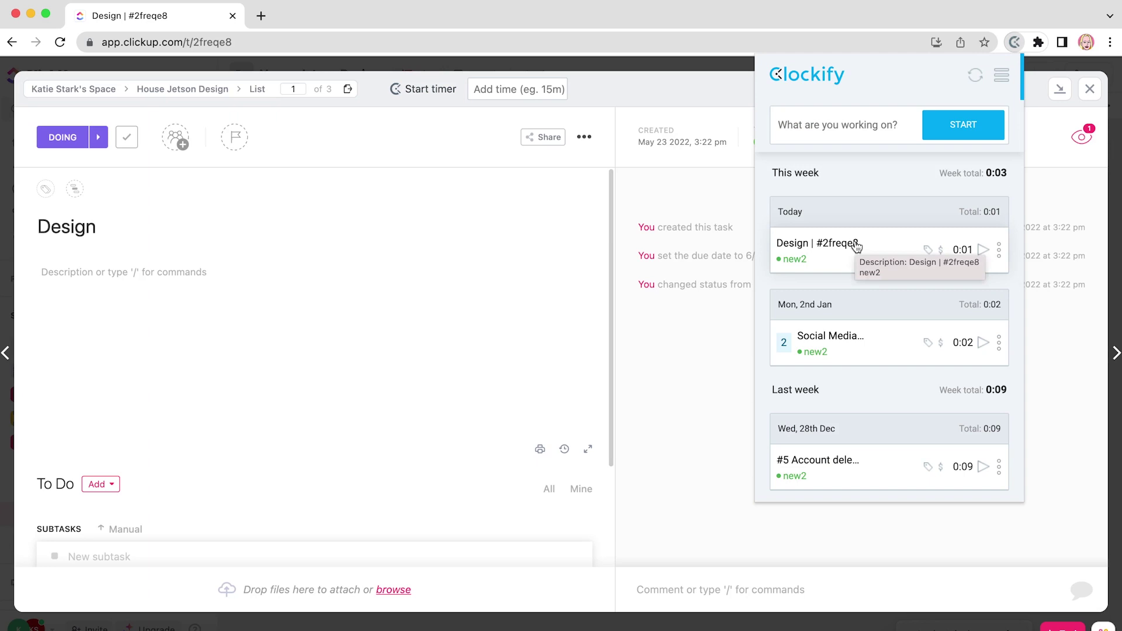
click(857, 245)
click(999, 77)
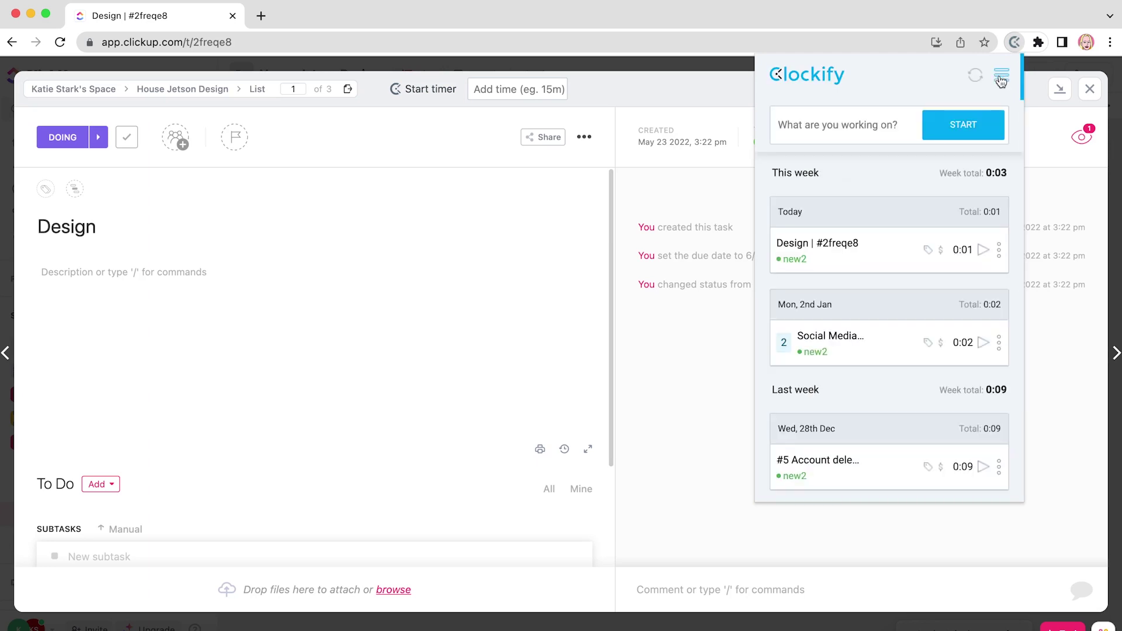
Resume the Design entry briefly, stop it again, and close the Clockify tracker
click(984, 252)
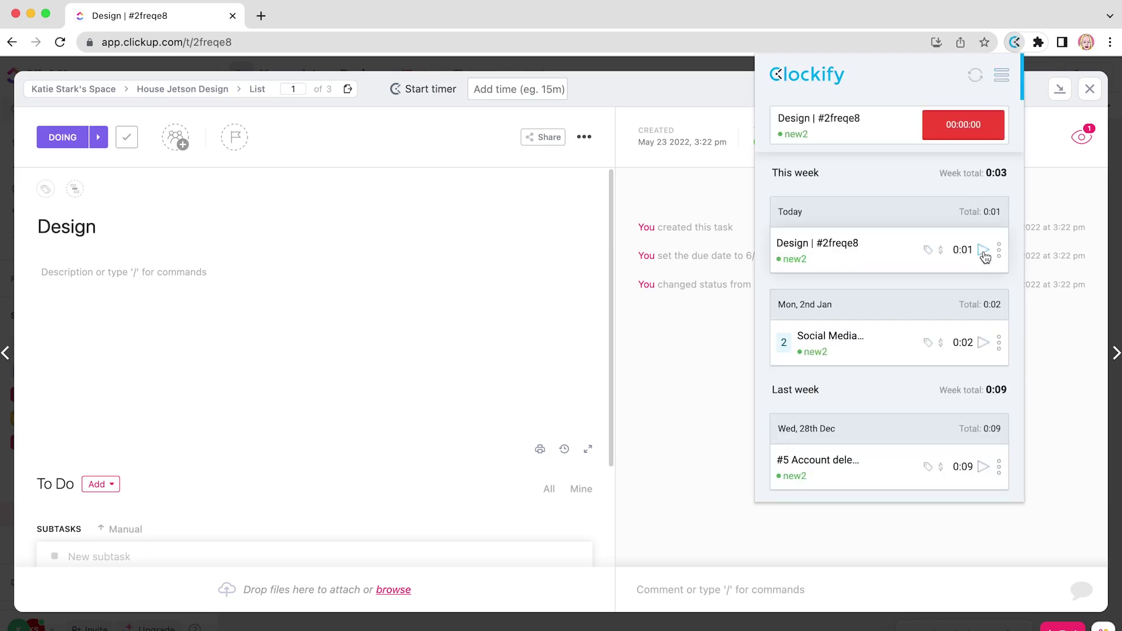
click(973, 133)
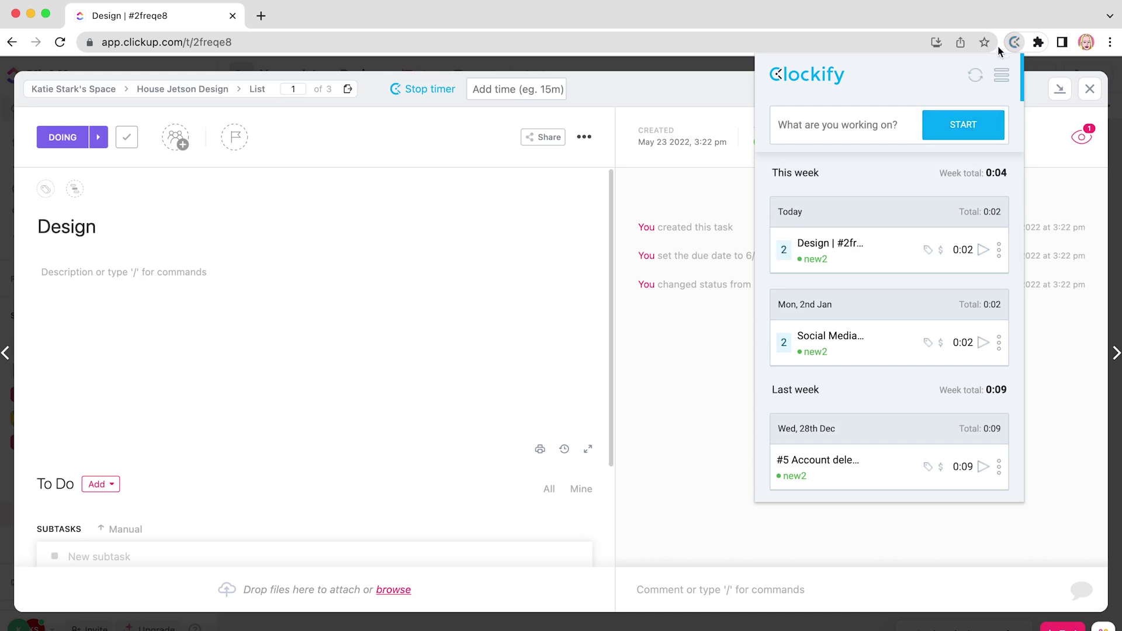
click(796, 153)
click(196, 288)
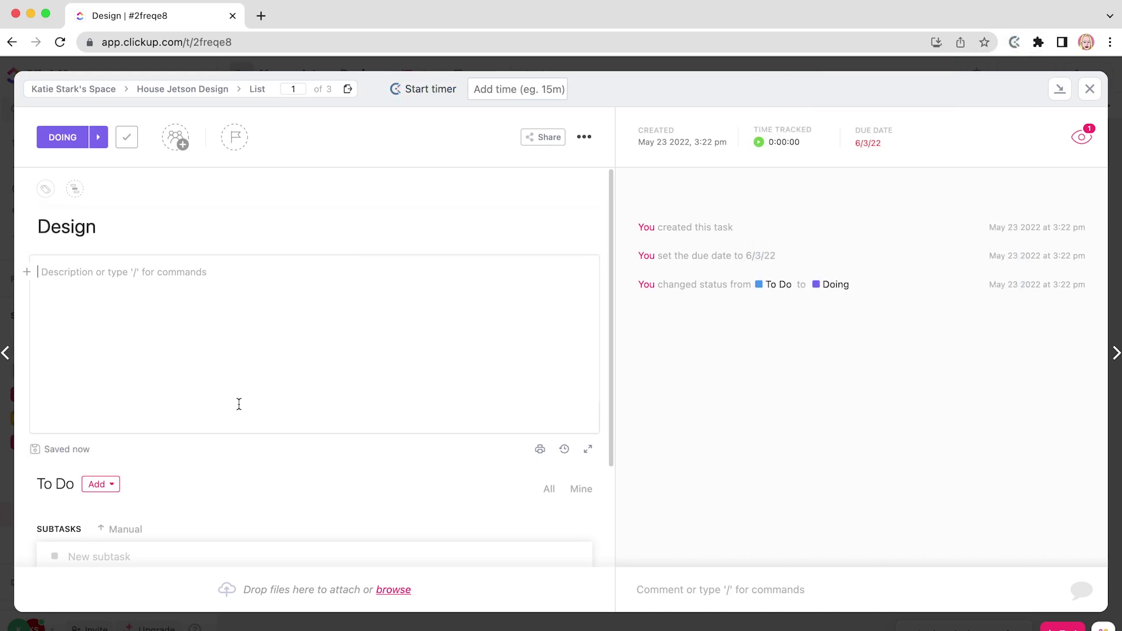
Write the description 'Set up a new design theme.' and start a timer named after it
text(Set up a new design)
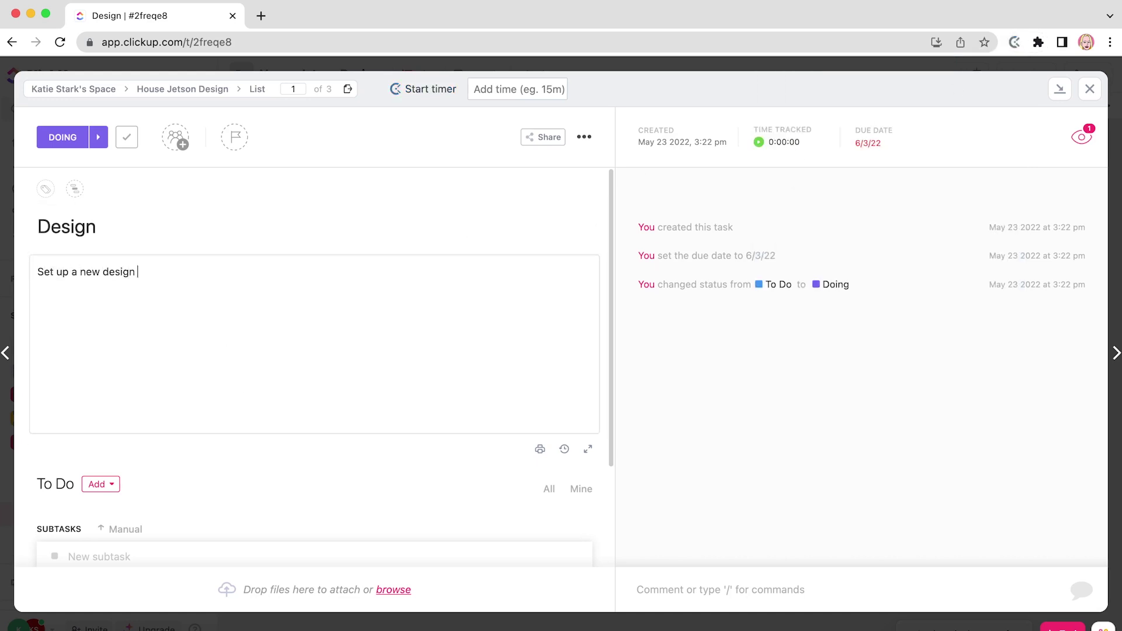
text( theme.)
drag(191, 273, 58, 274)
right_click(82, 273)
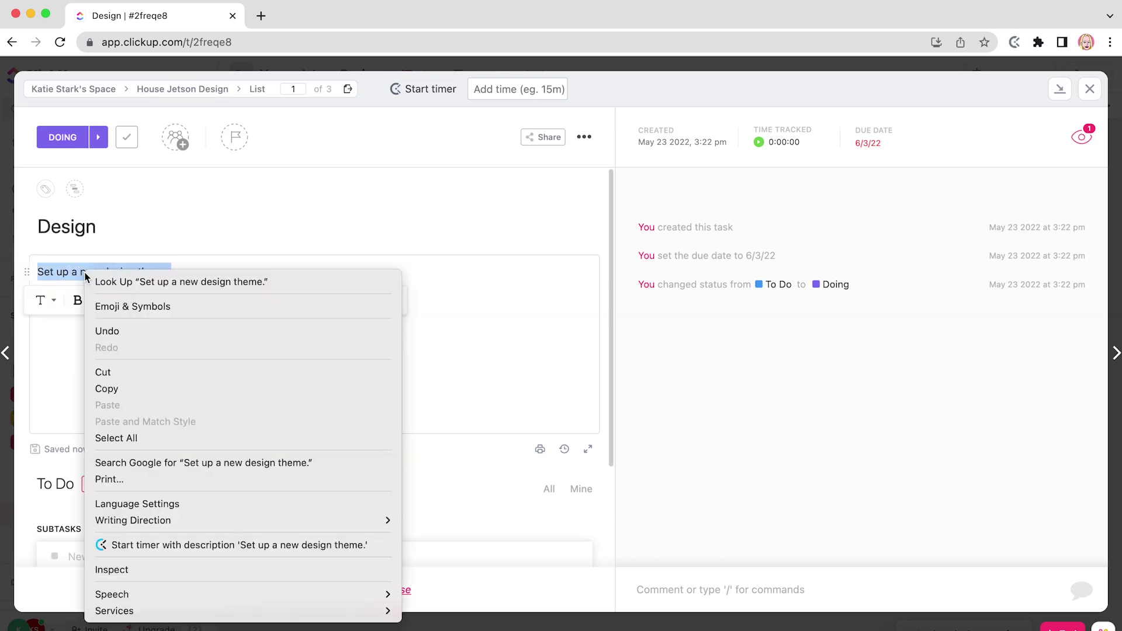
click(216, 545)
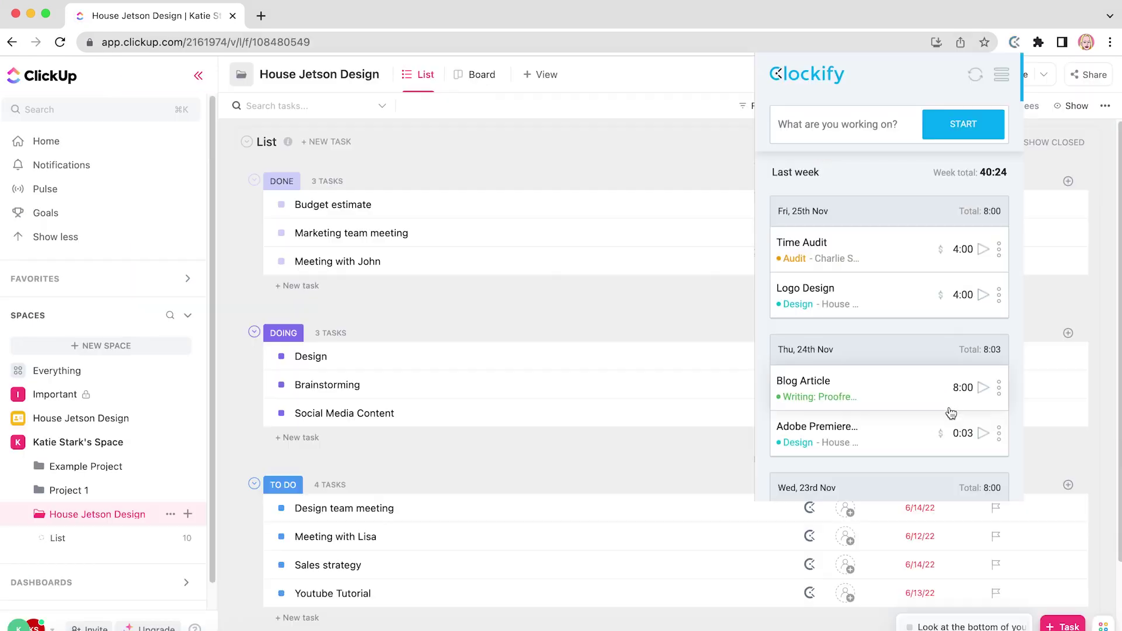
Switch the Clockify tracker to manual time entry mode
click(1004, 76)
click(905, 144)
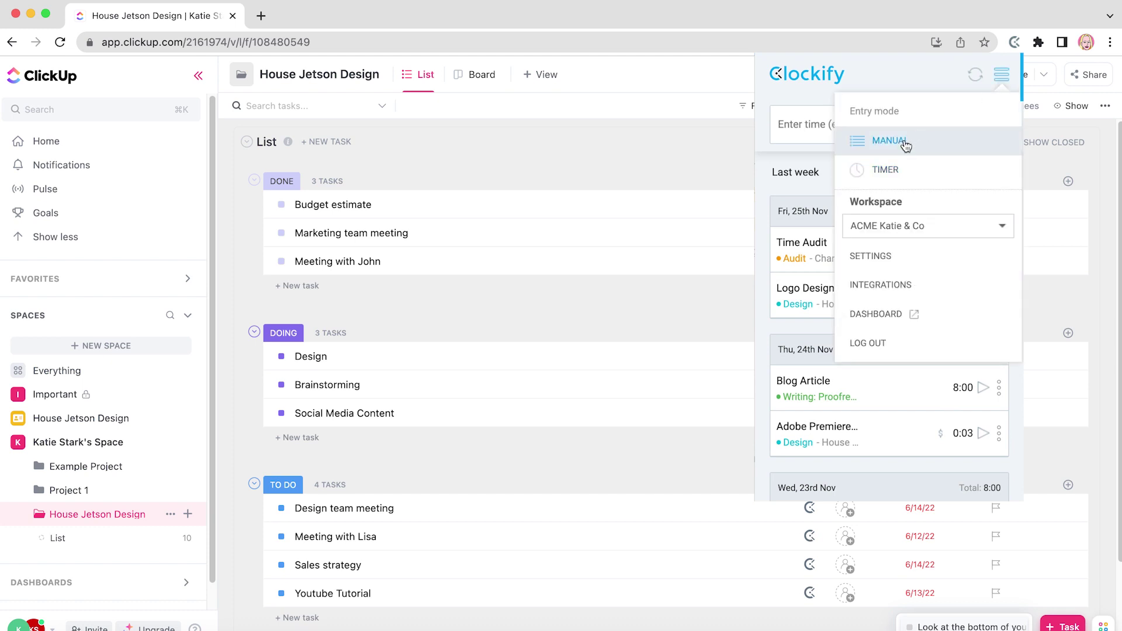
click(907, 83)
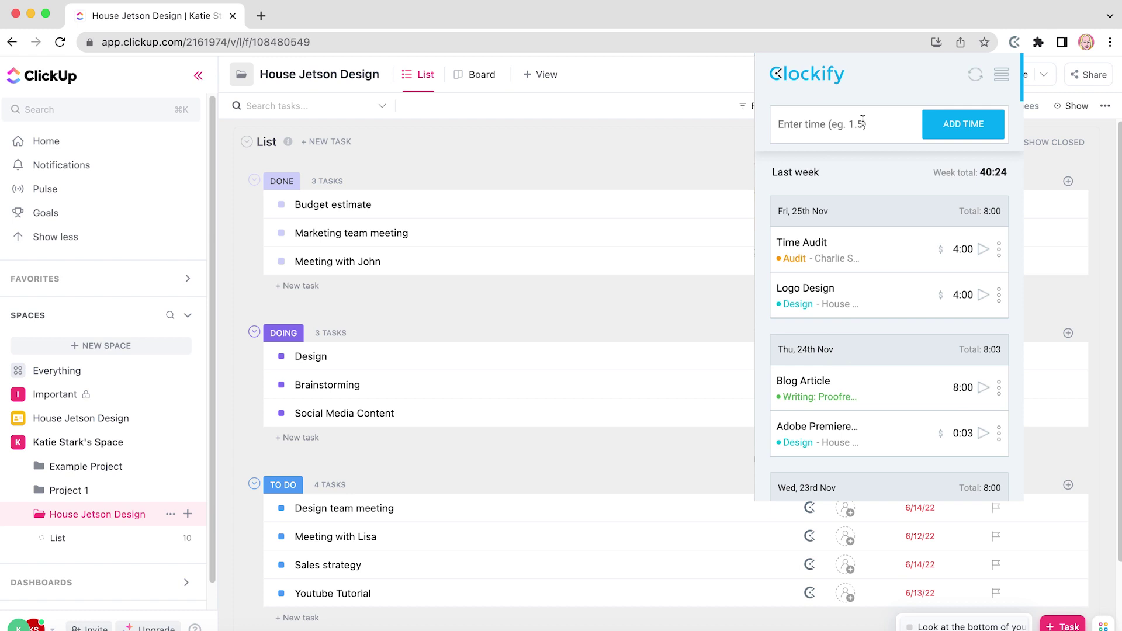
click(970, 123)
Add a billable Audit entry running 09:00 to 12:00 (3:00)
click(824, 126)
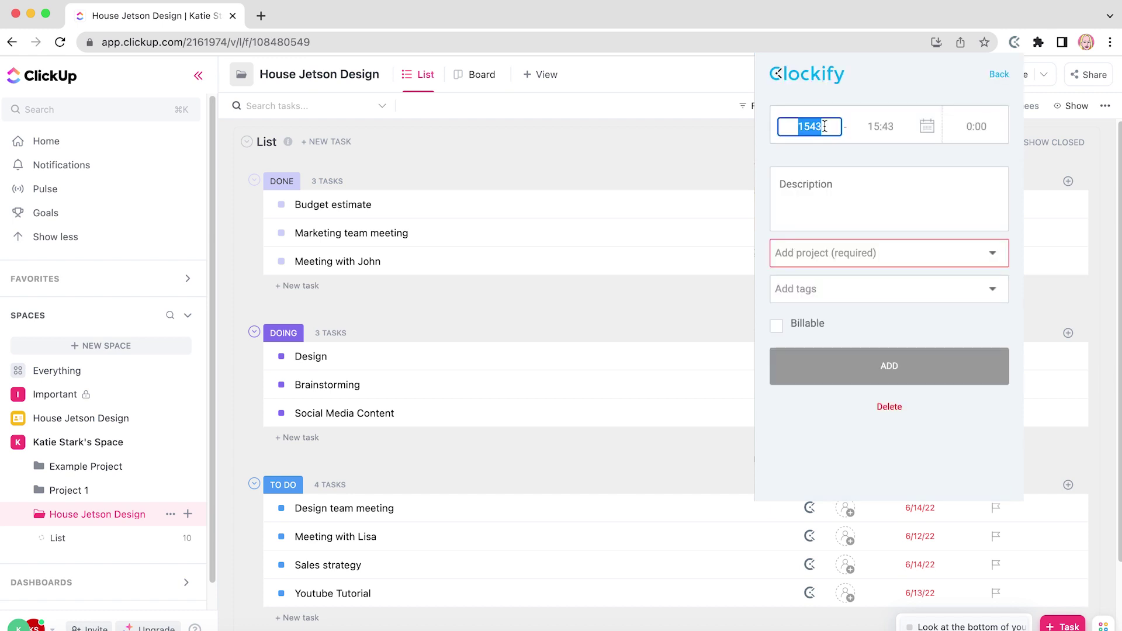
text(900)
key(Tab)
text(1200)
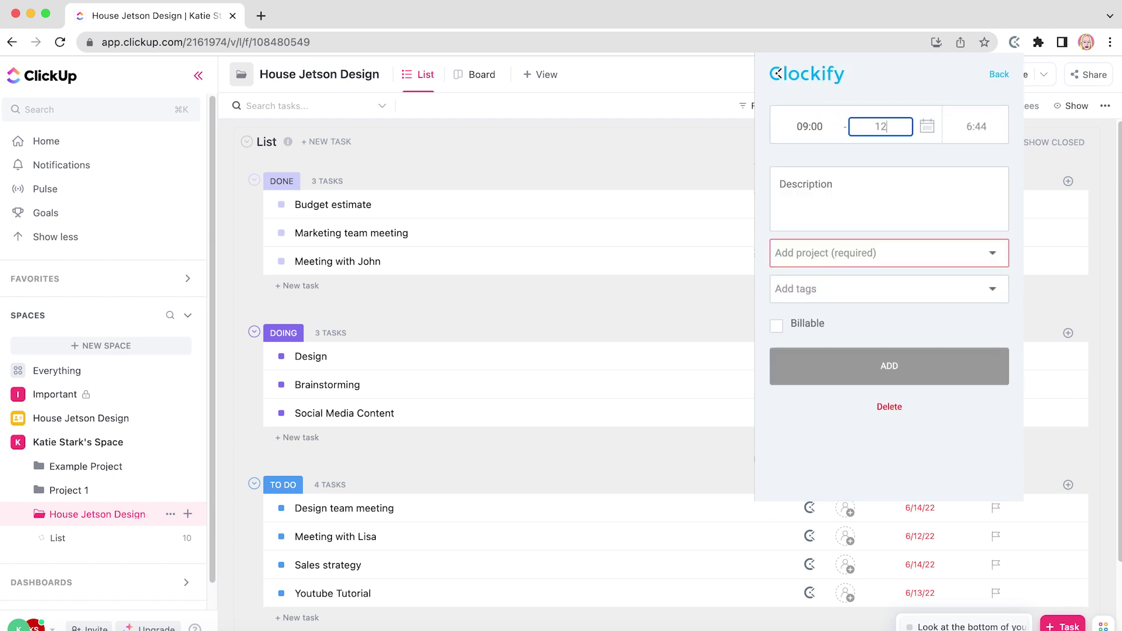
click(860, 210)
click(869, 251)
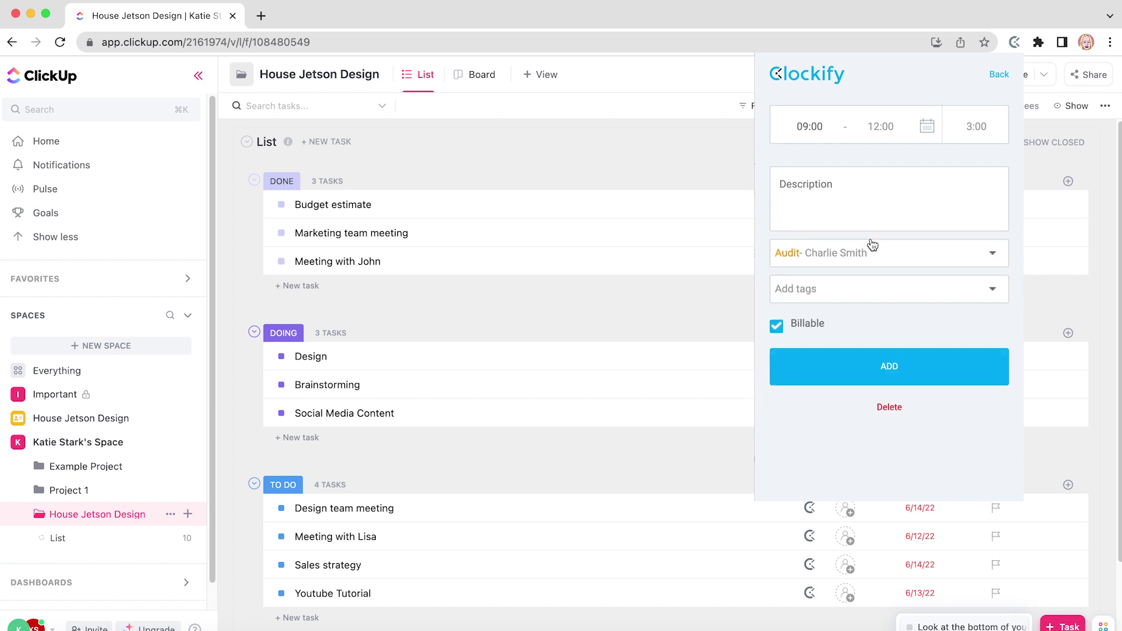
click(841, 366)
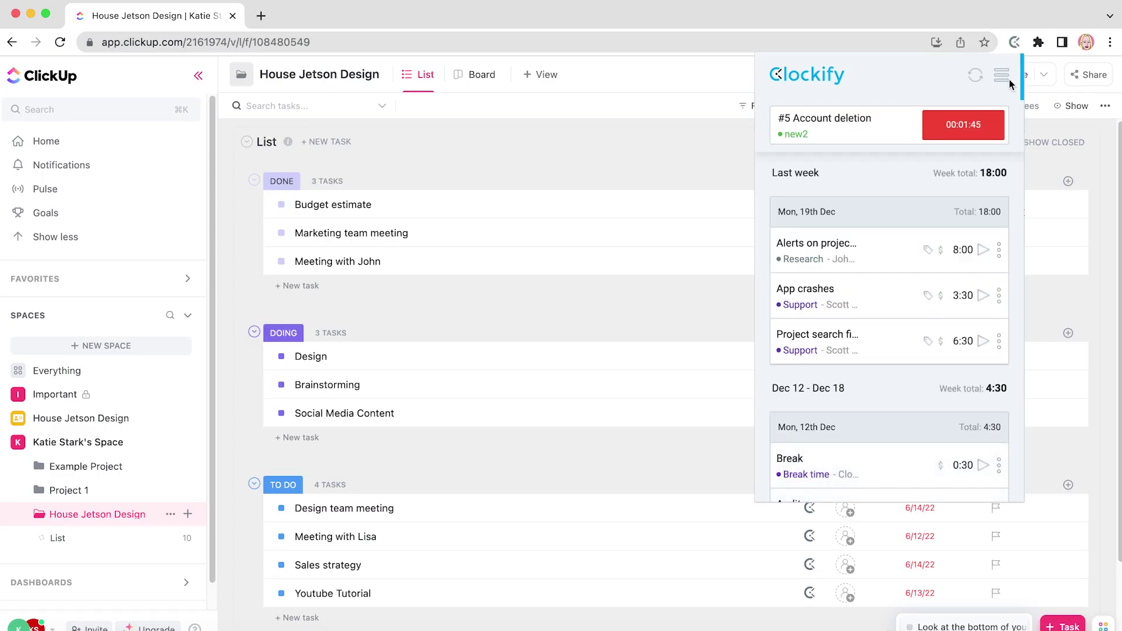
Open the Clockify extension's Settings and scroll through its dark mode and idle options
click(1002, 76)
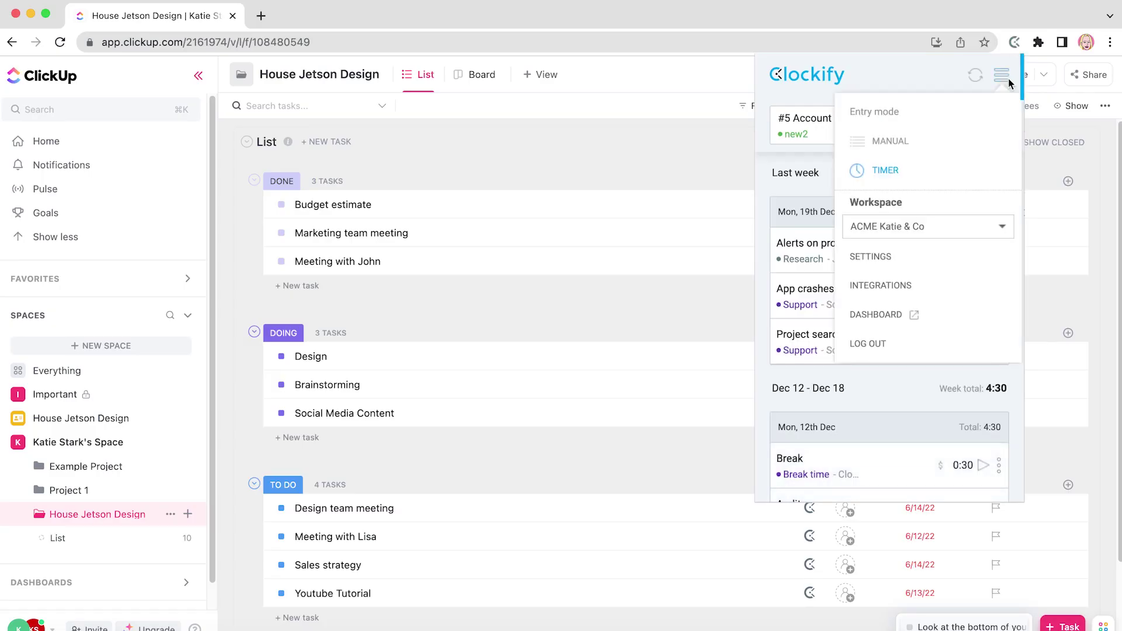
click(892, 253)
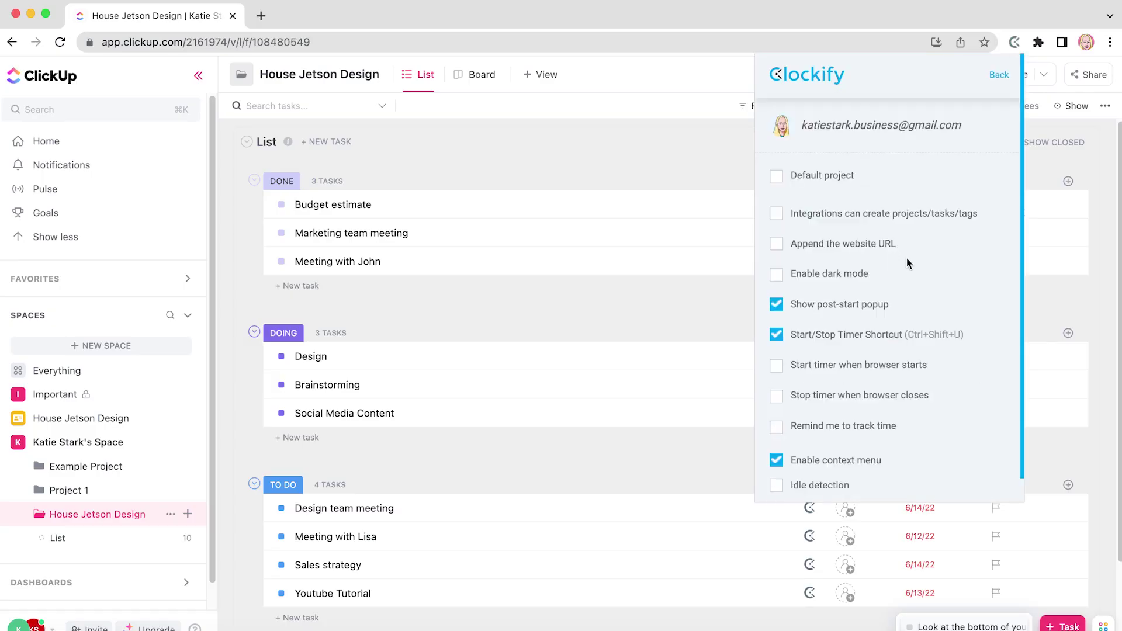
scroll(906, 259, down, 1)
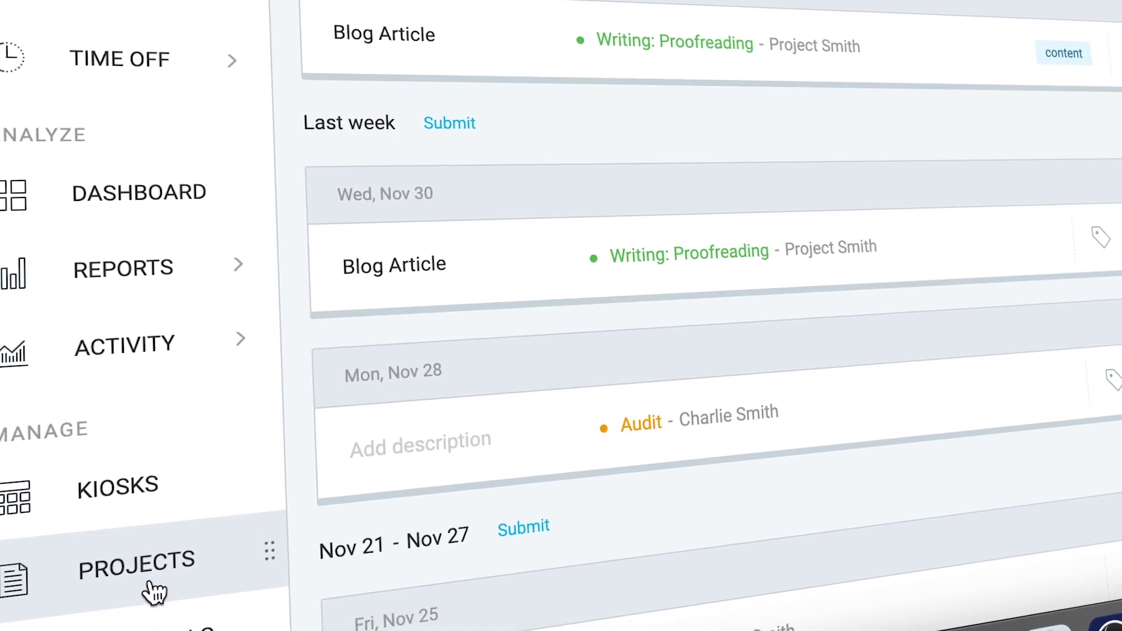
Look through Projects, Team and Settings, then open the Nov 14 – Nov 20 Summary report
click(148, 610)
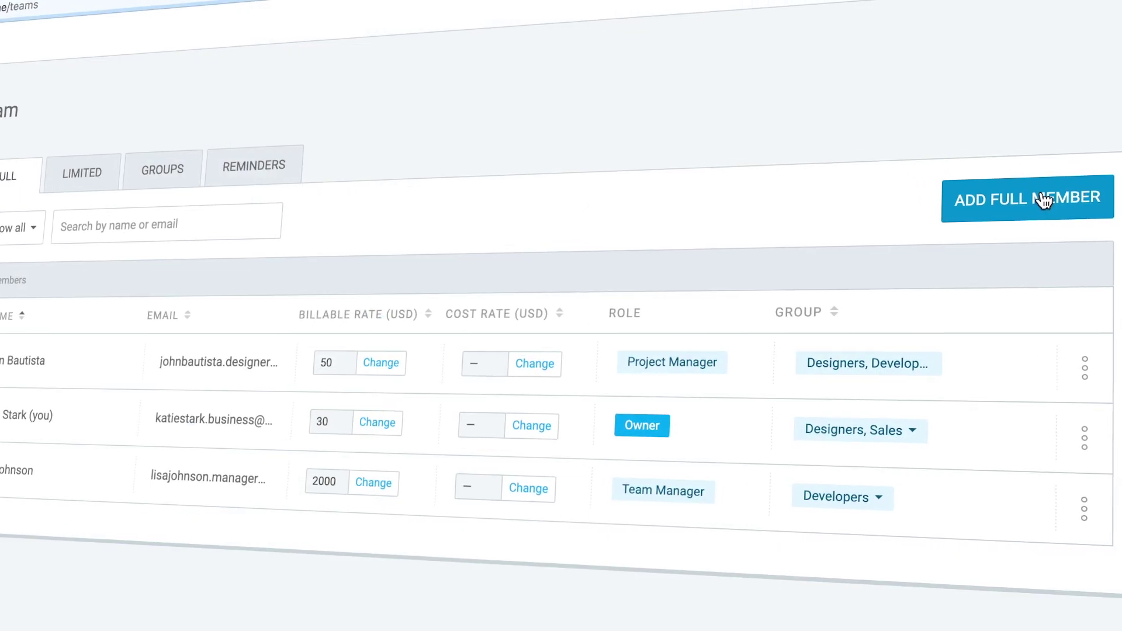
click(1040, 194)
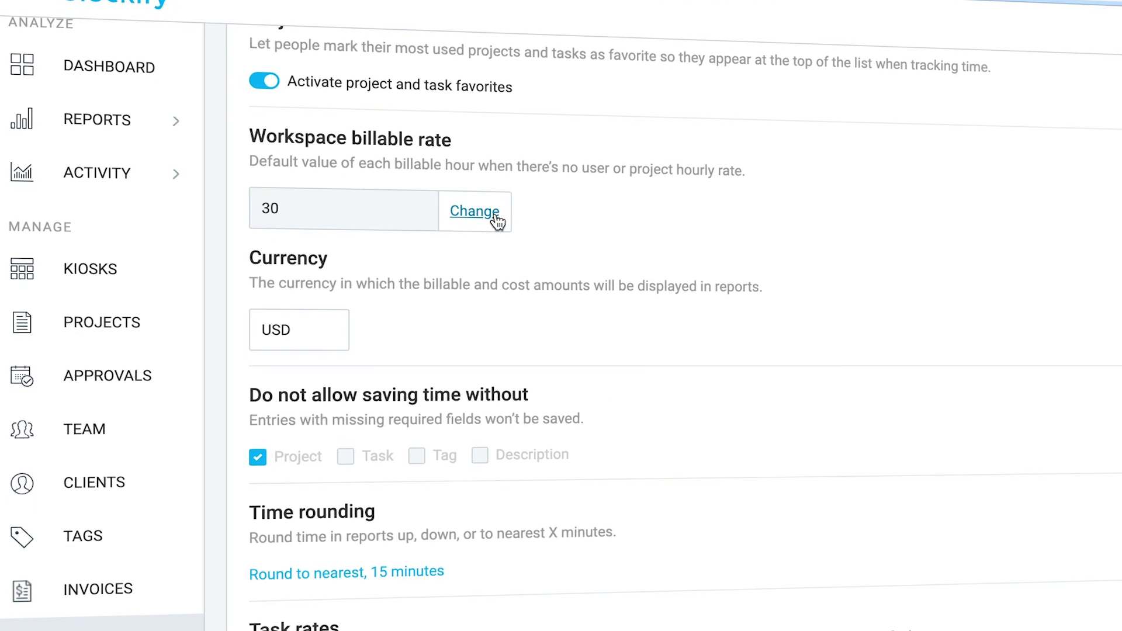
click(497, 240)
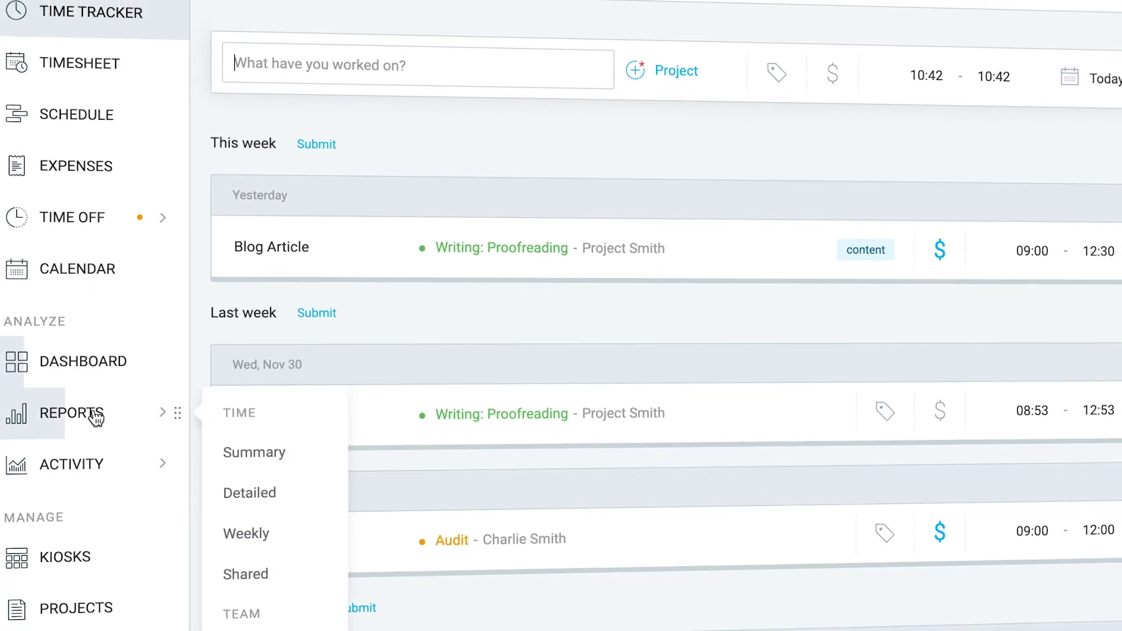
click(93, 416)
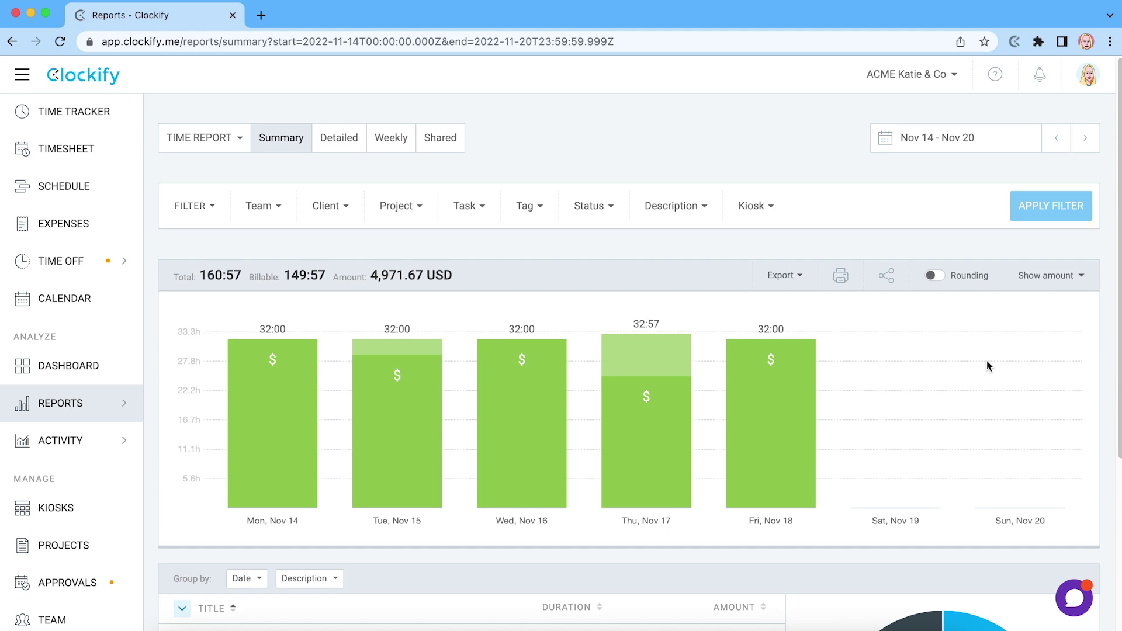
Set the summary report range to Nov 7 – Nov 20 and group the breakdown by User
click(883, 147)
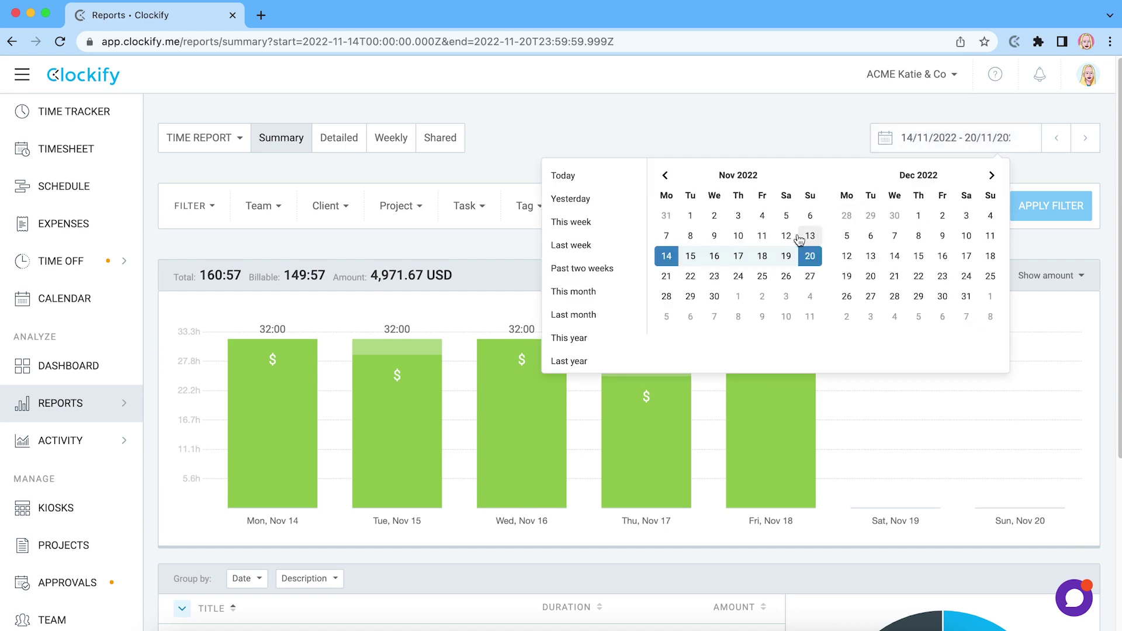
click(666, 236)
click(811, 257)
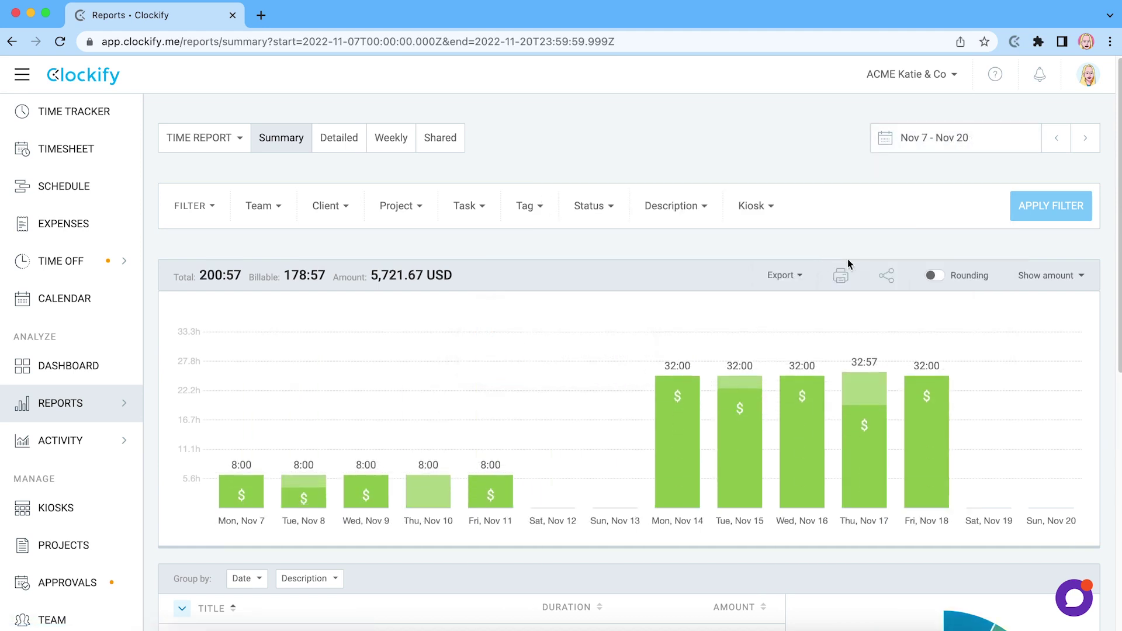
scroll(847, 258, down, 5)
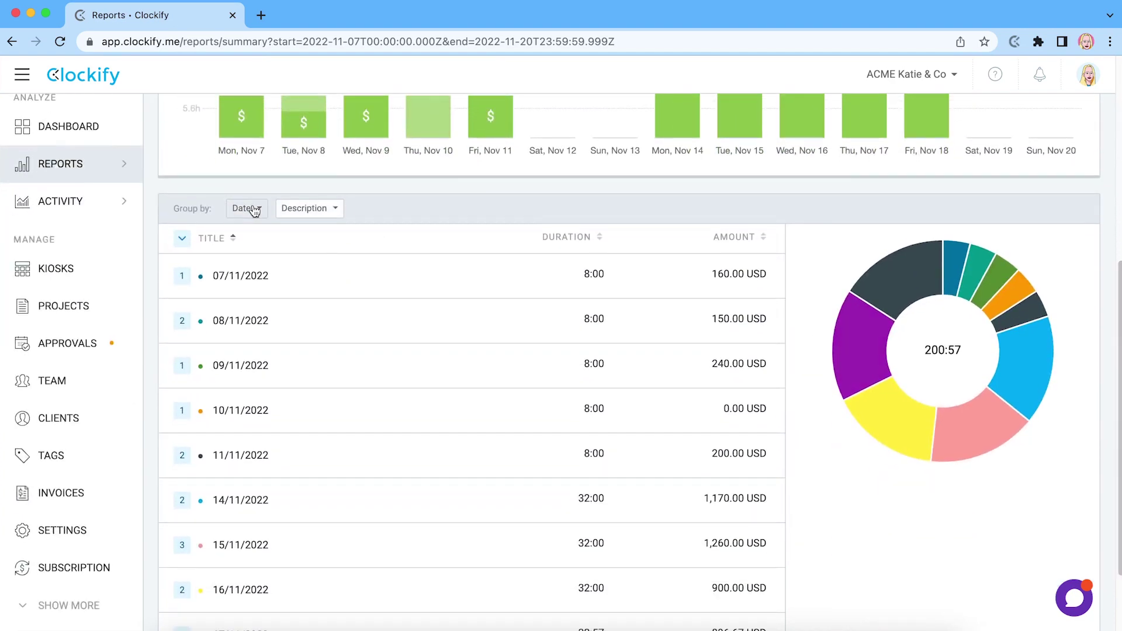
click(249, 209)
click(263, 295)
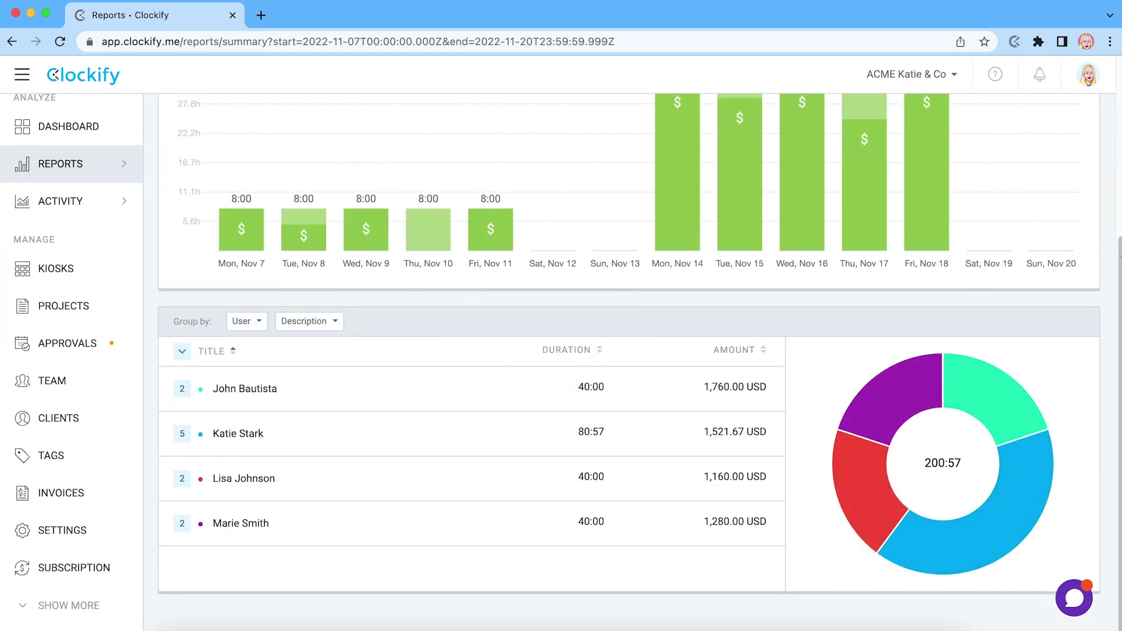
Review the report's export formats and sharing options without sharing
scroll(1092, 120, up, 4)
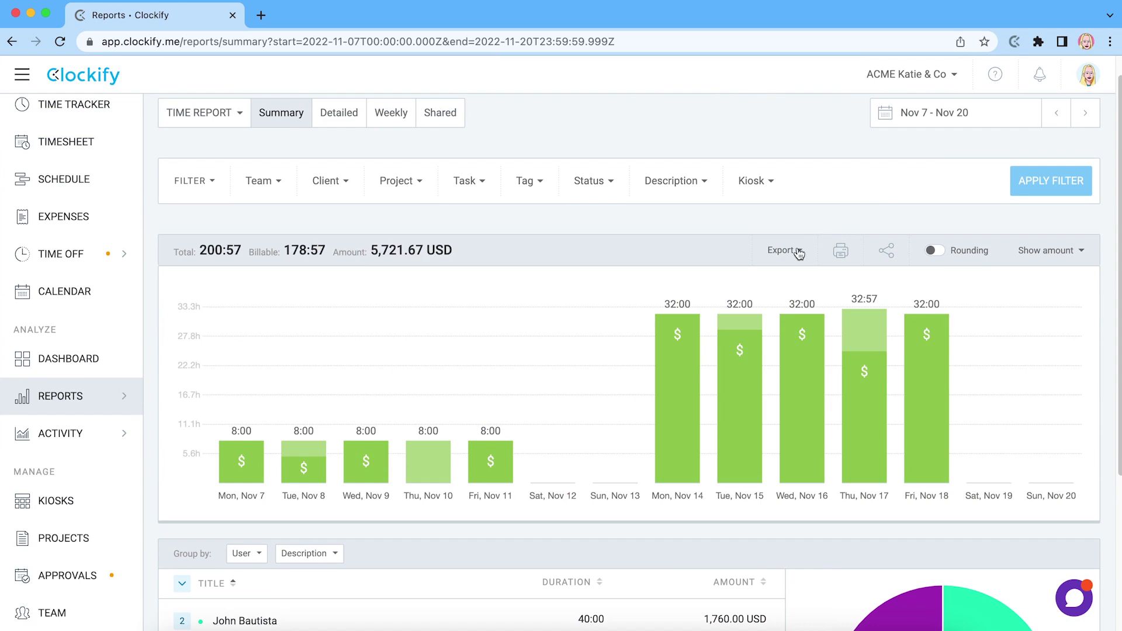
click(797, 251)
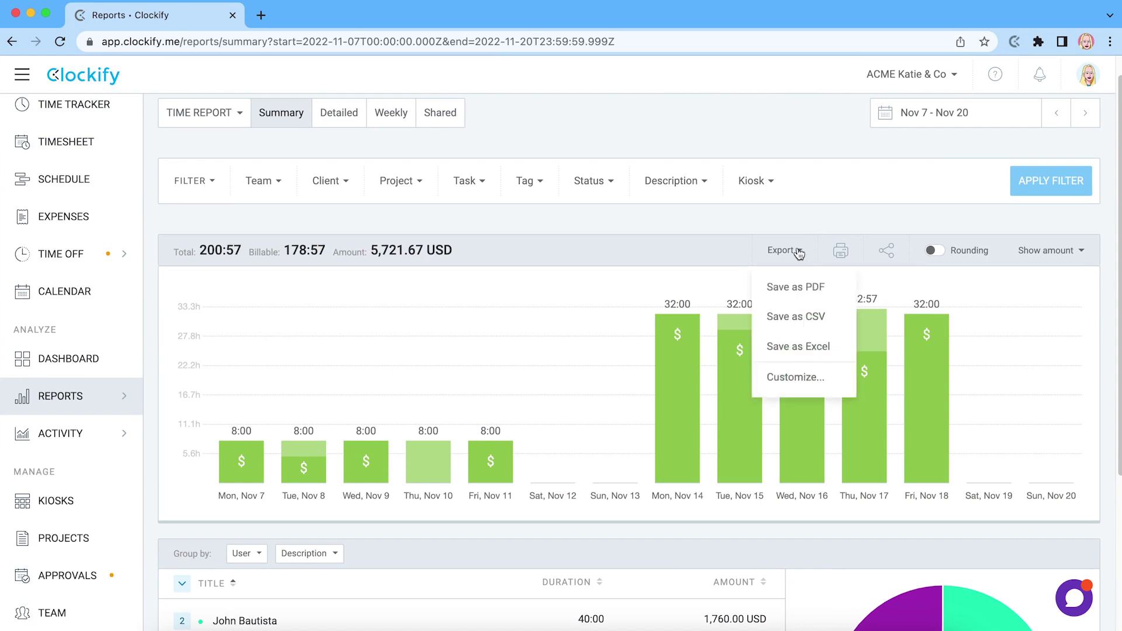
click(894, 255)
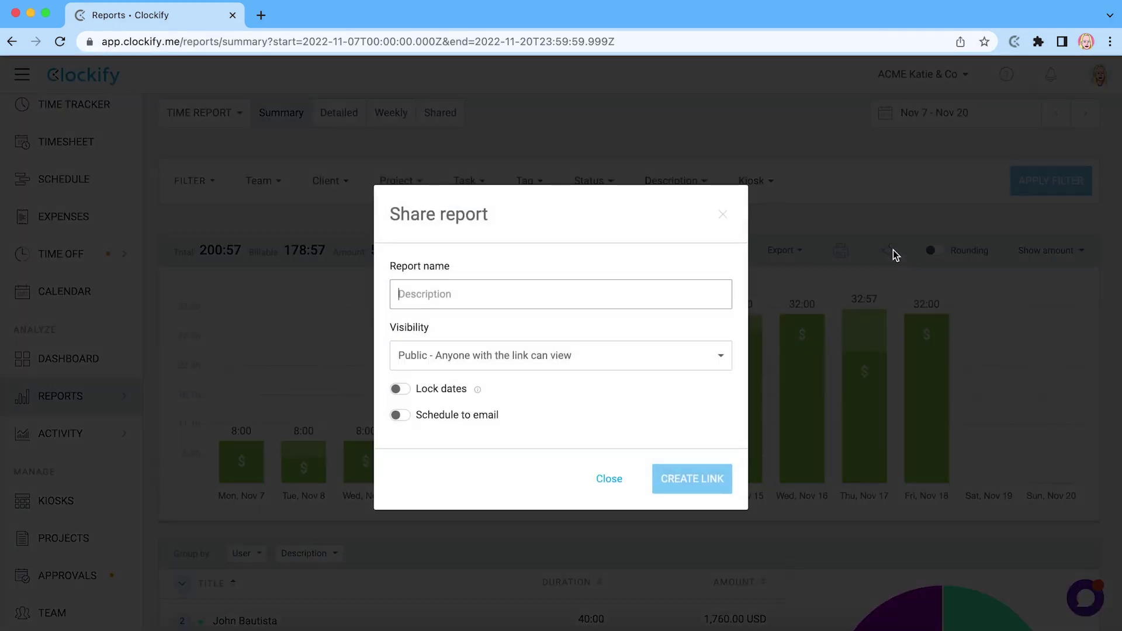
click(724, 216)
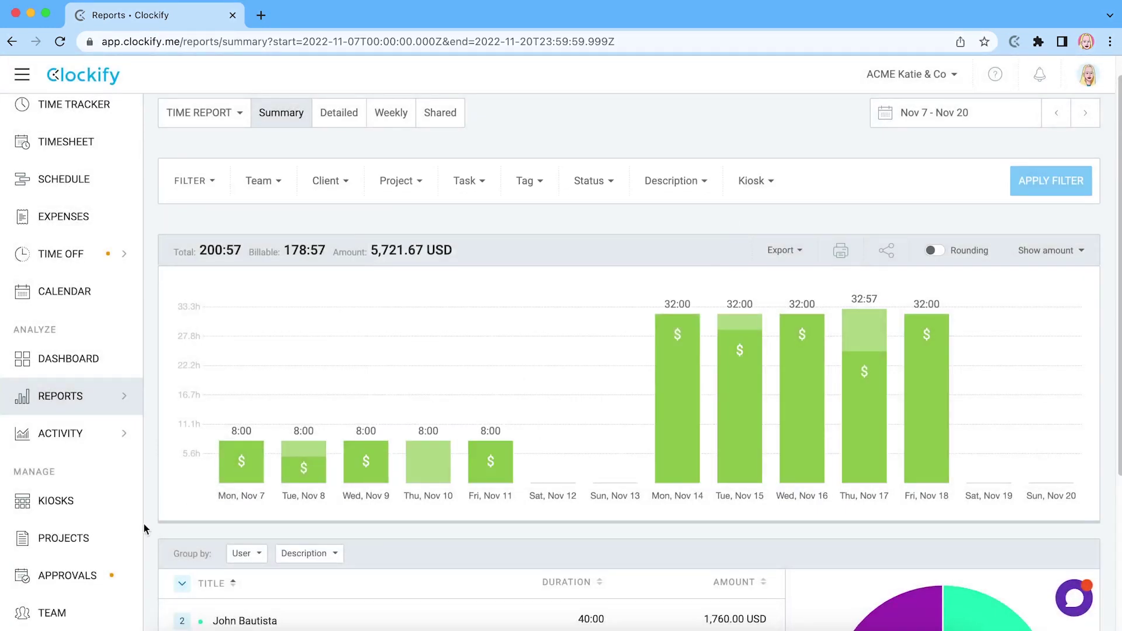
On the Team page, set the project manager's billable rate to 40 USD, then open Detailed reports
click(54, 614)
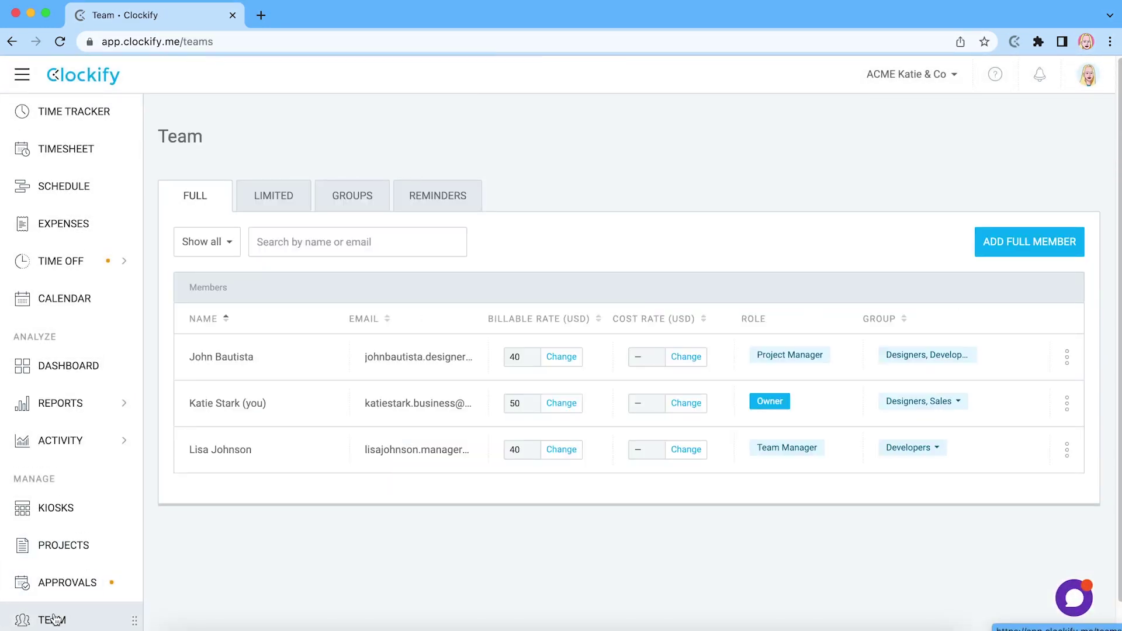
click(1025, 255)
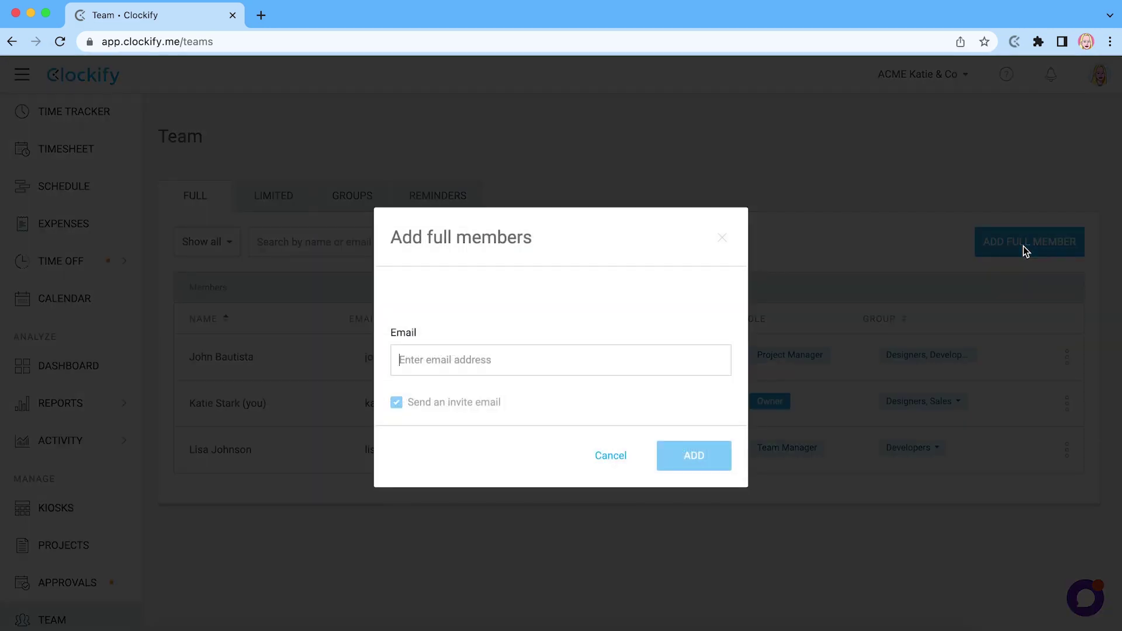
click(1022, 246)
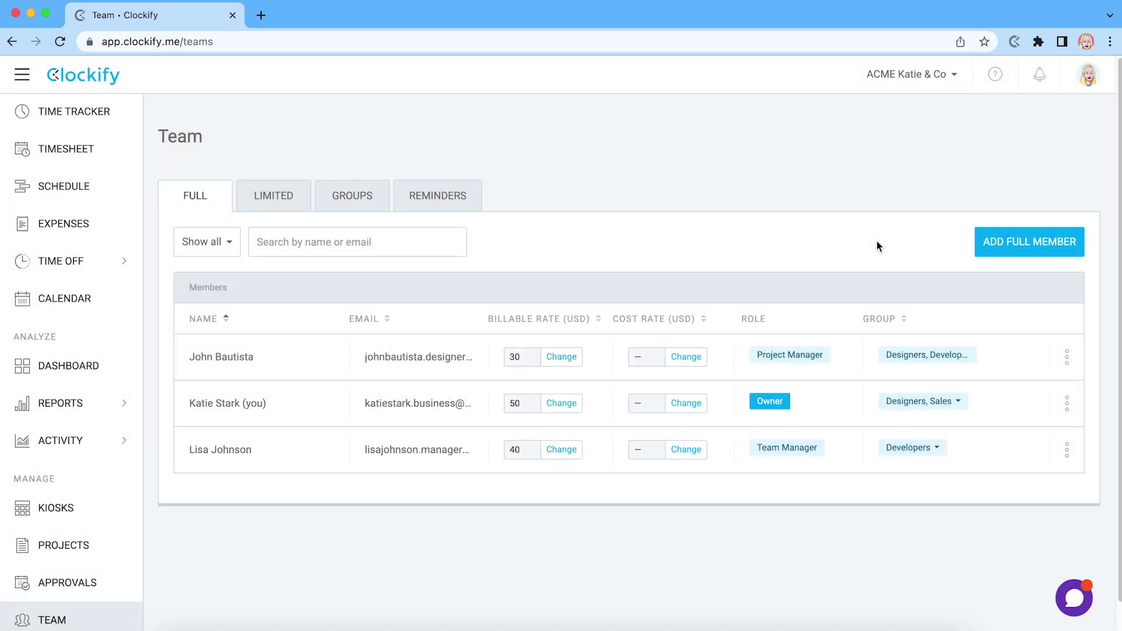
click(552, 362)
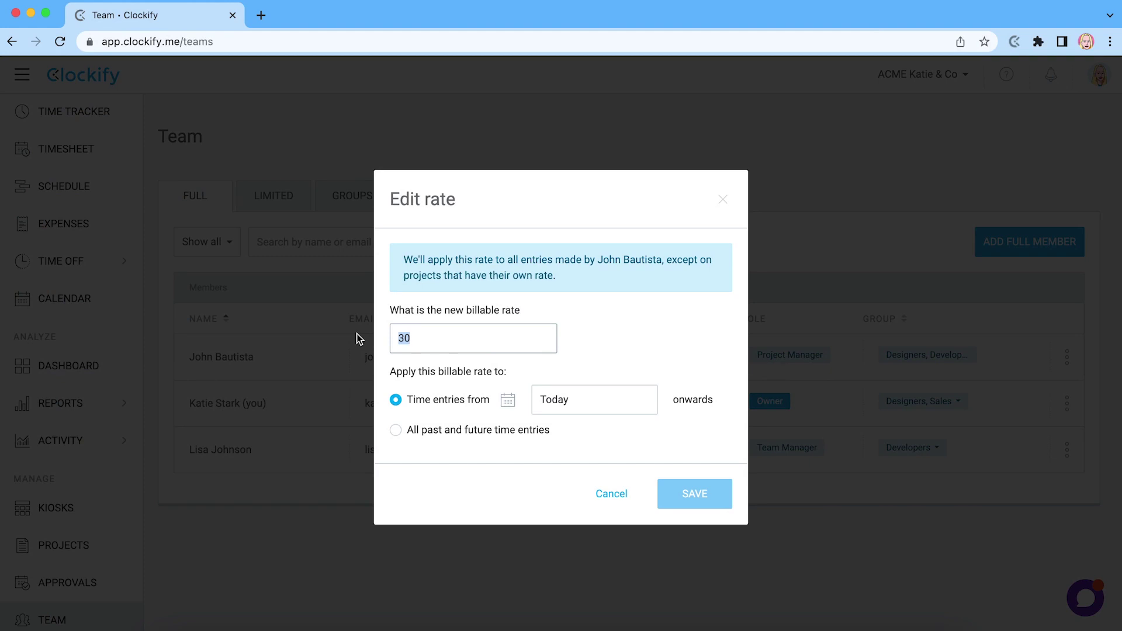
text(40)
click(670, 511)
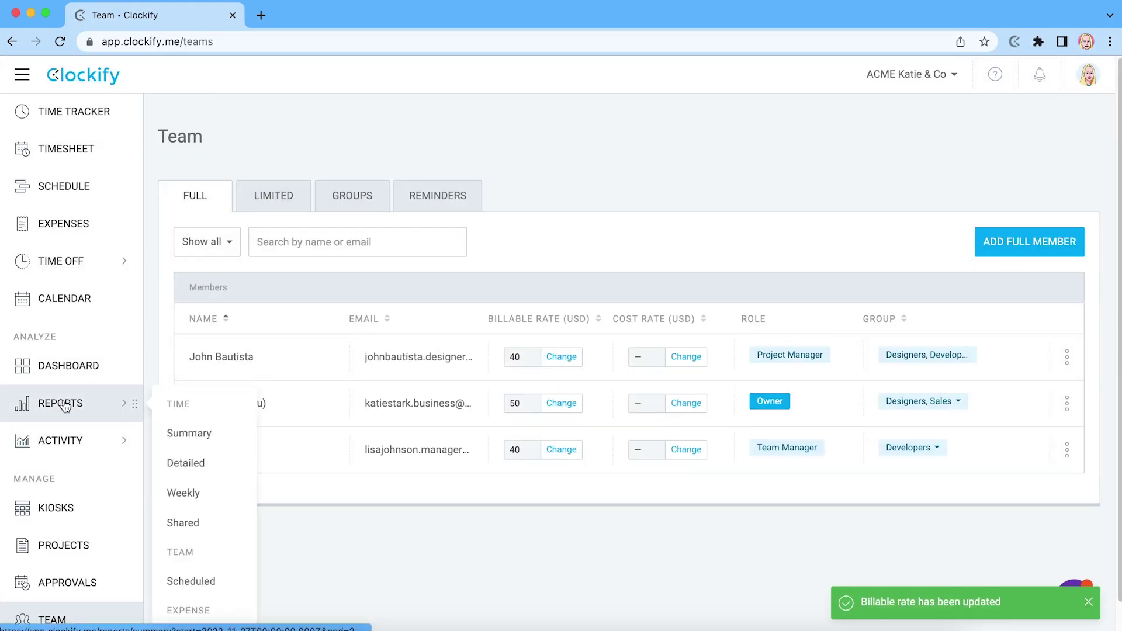
click(120, 404)
Filter the Detailed report by Status to Non-billable, showing four entries totalling 22:00 and 0.00 USD
click(357, 141)
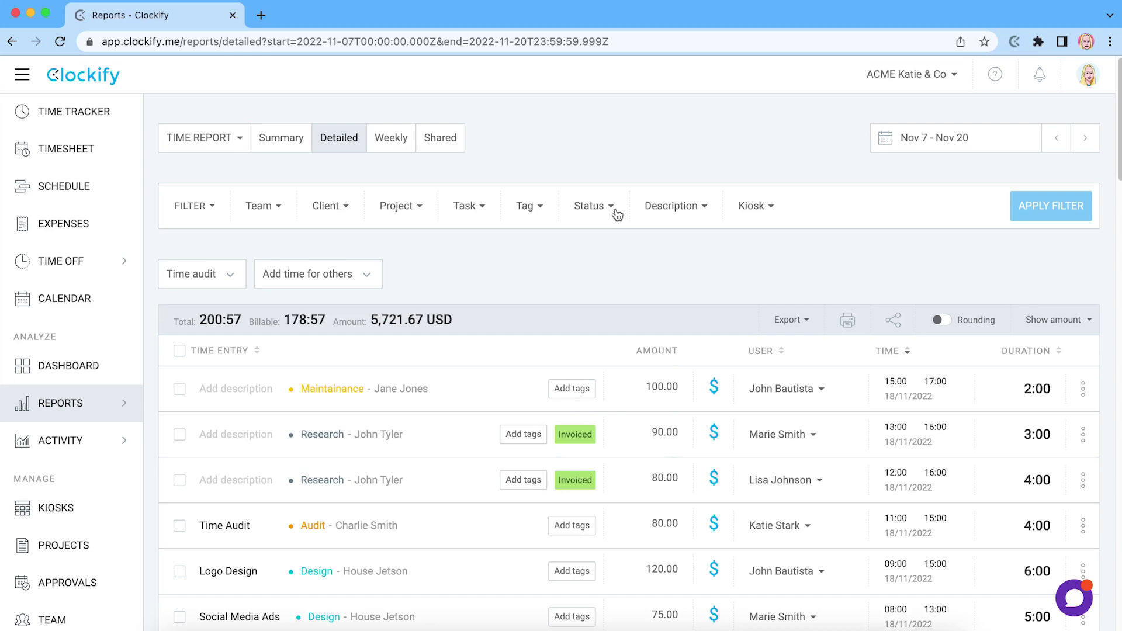
click(617, 216)
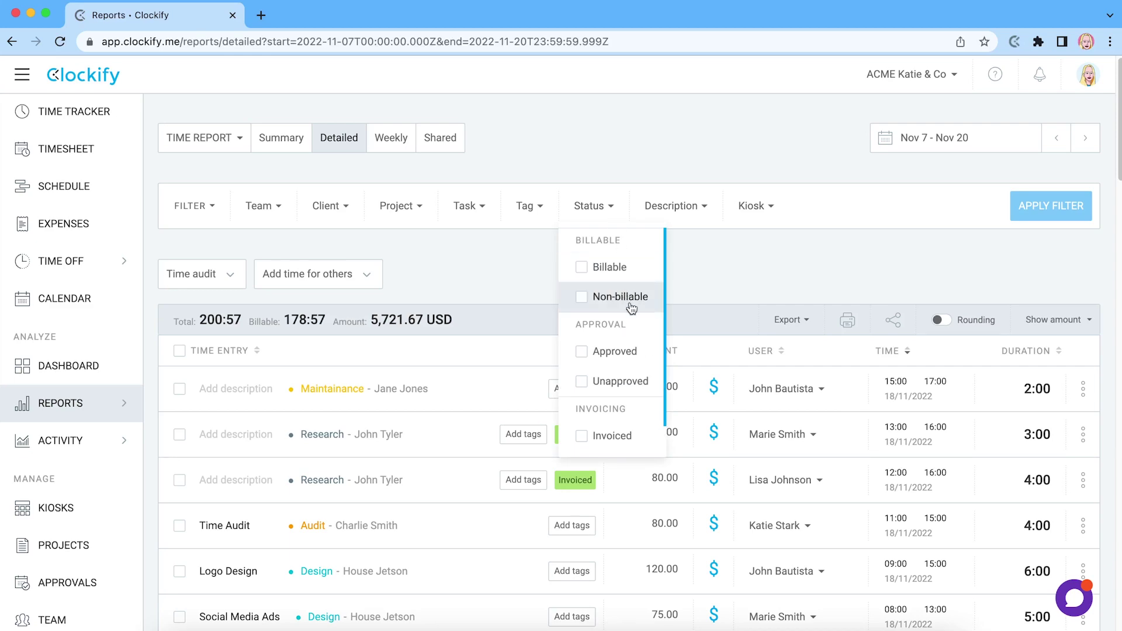
click(1015, 217)
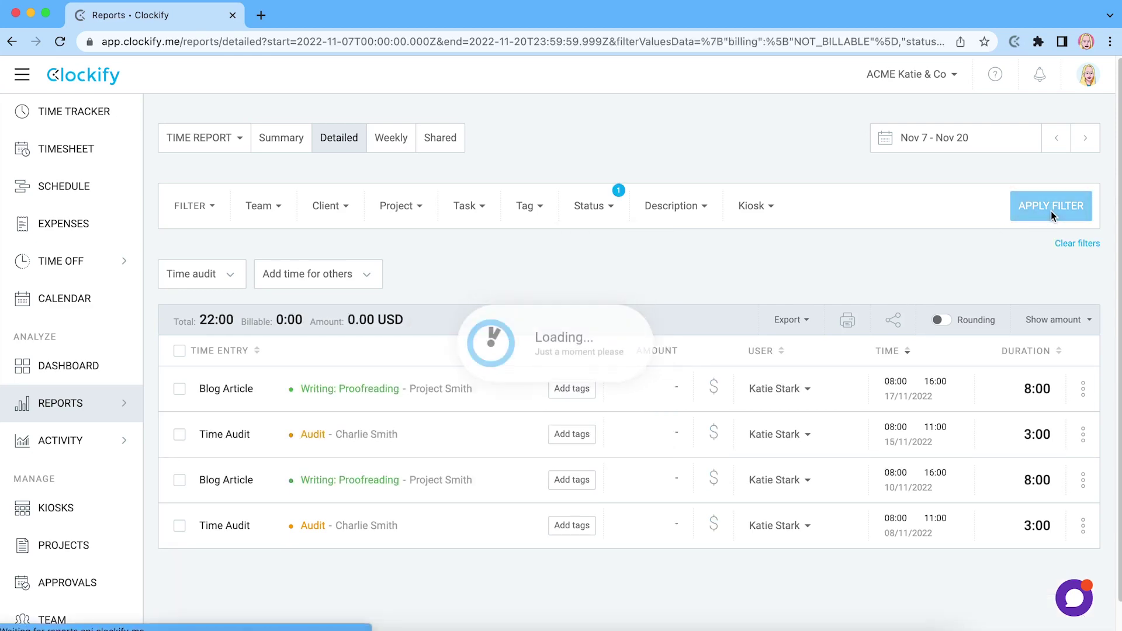